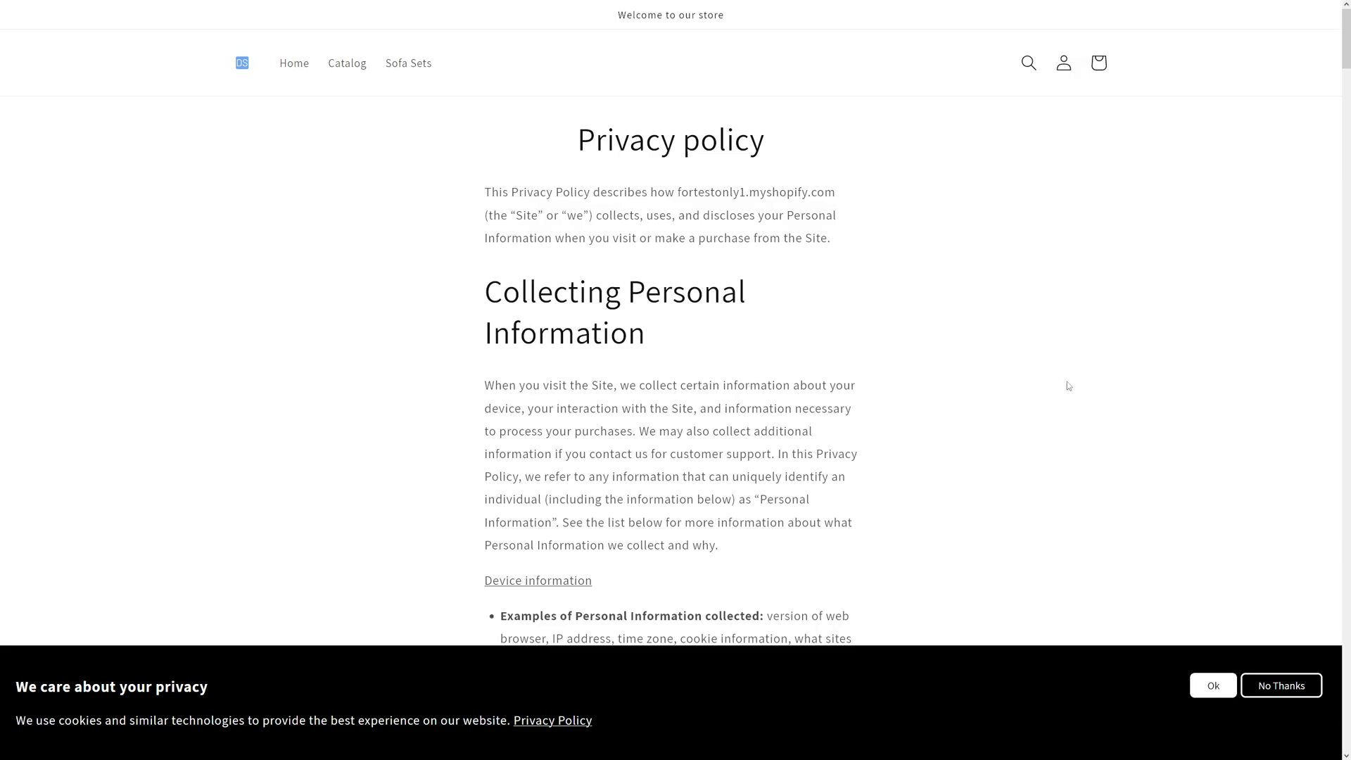
Exit fullscreen to reveal the open browser tabs, including the Shopify App Store
{"action": "key", "text": "F11"}
Search the App Store for 'customer privacy' and open the free Customer Privacy app listing
{"action": "left_click", "coordinate": [176, 12]}
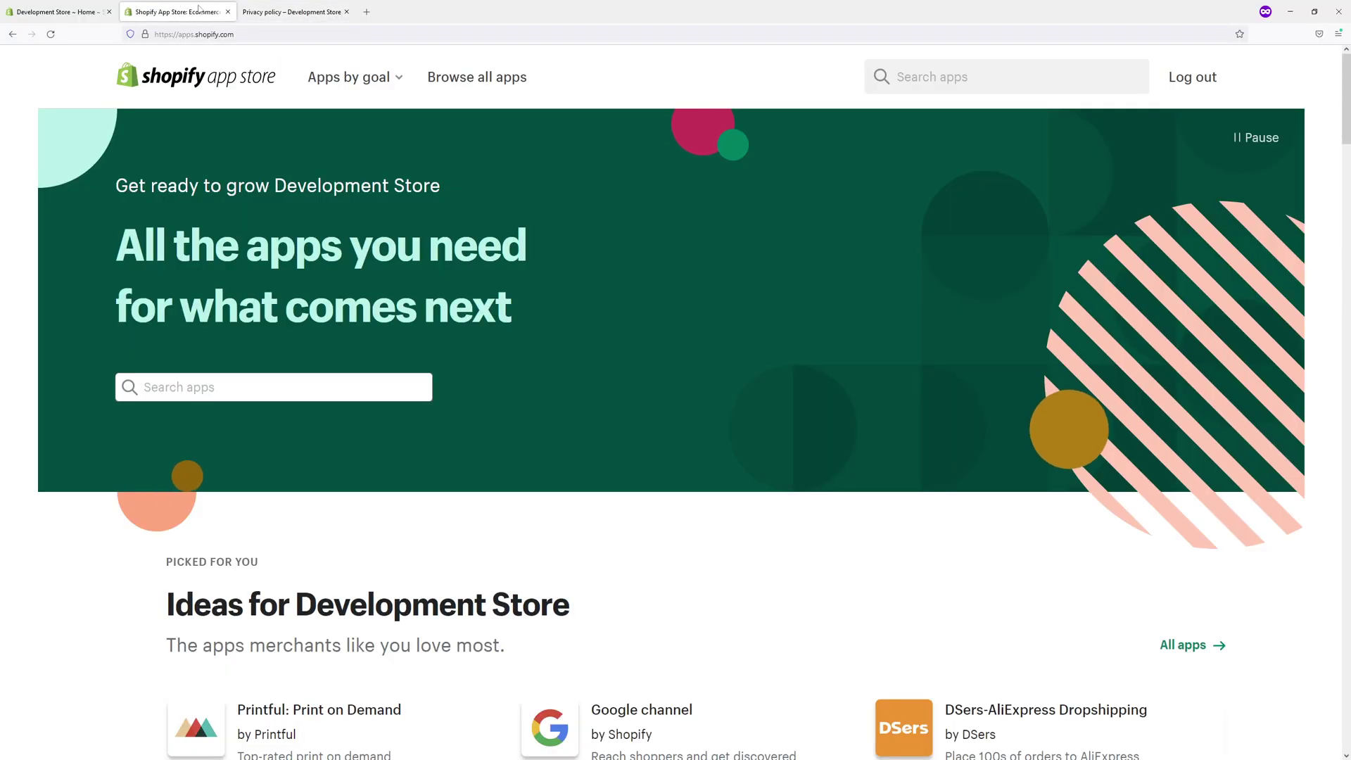
{"action": "key", "text": "F11"}
{"action": "left_click", "coordinate": [292, 395]}
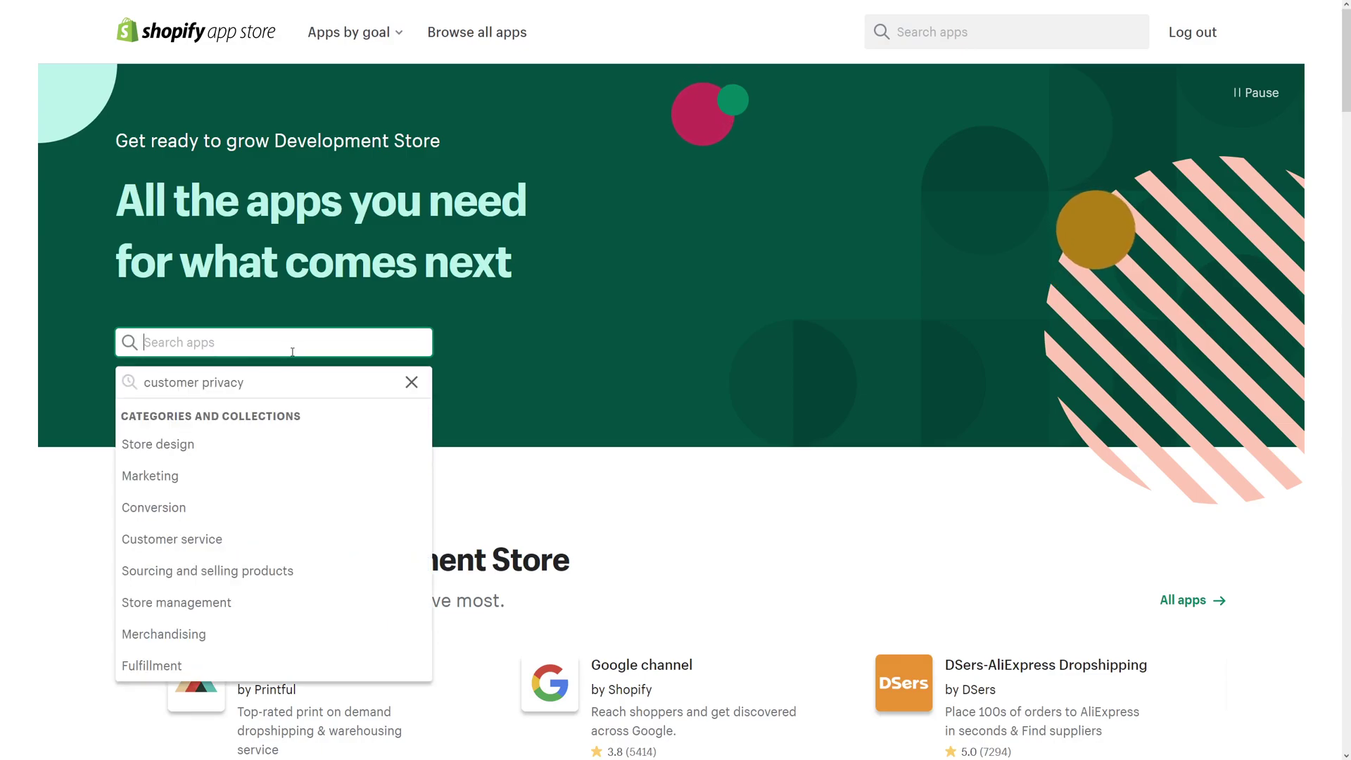
{"action": "type", "text": "custome"}
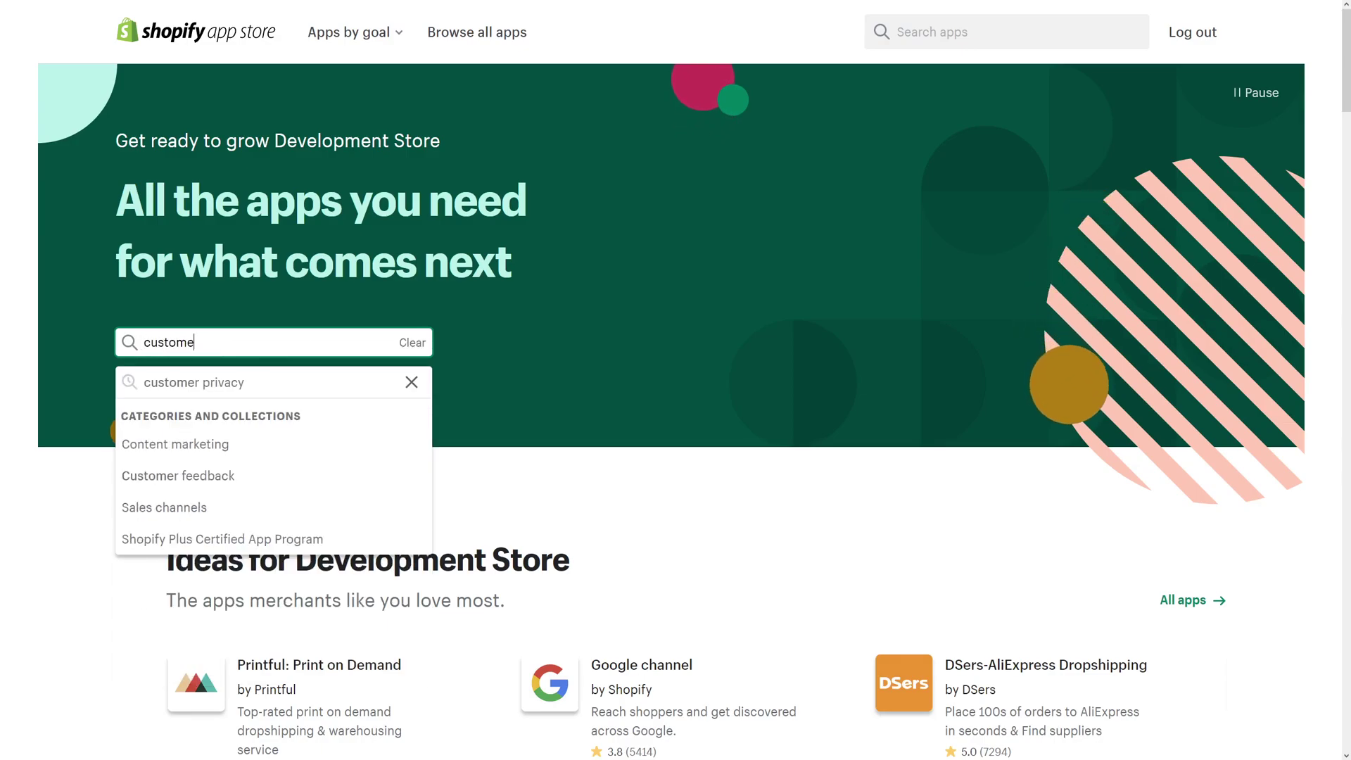
{"action": "type", "text": "r privacy"}
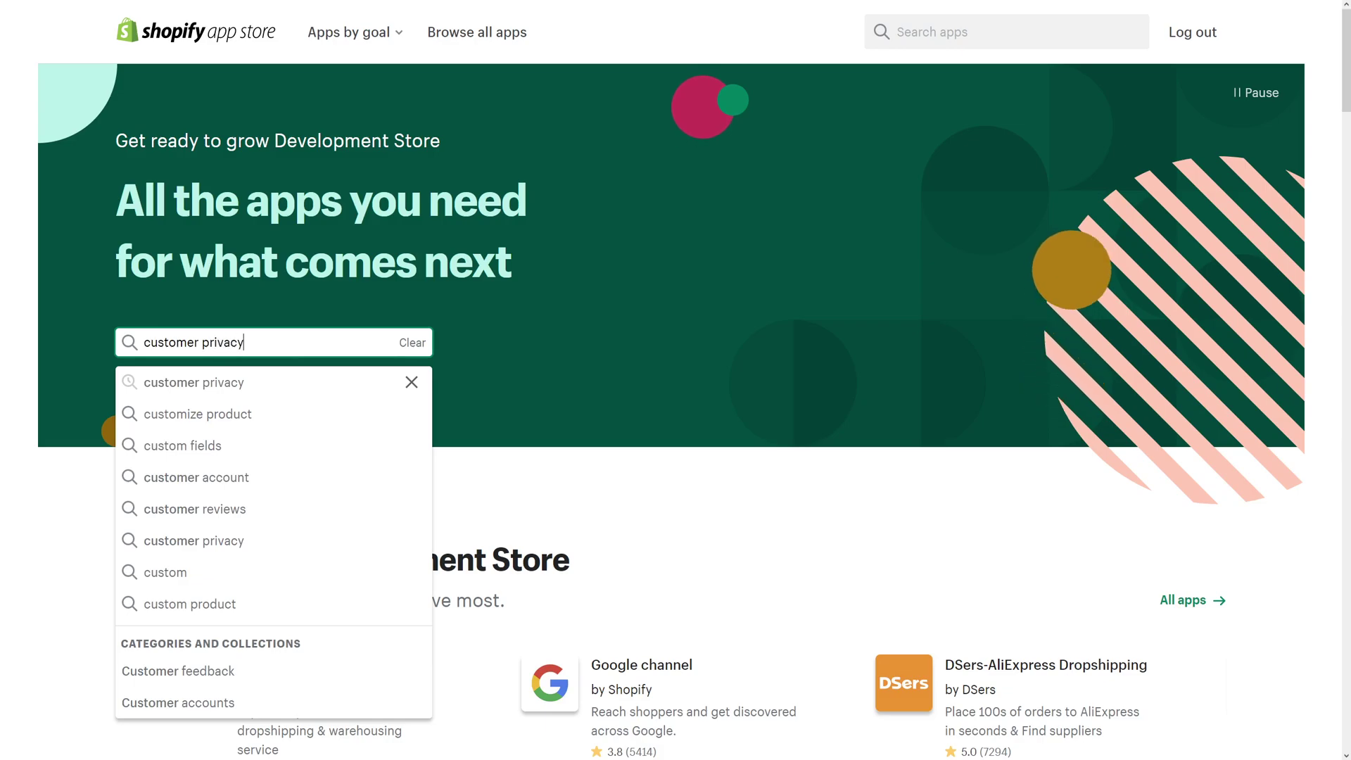
{"action": "key", "text": "Return"}
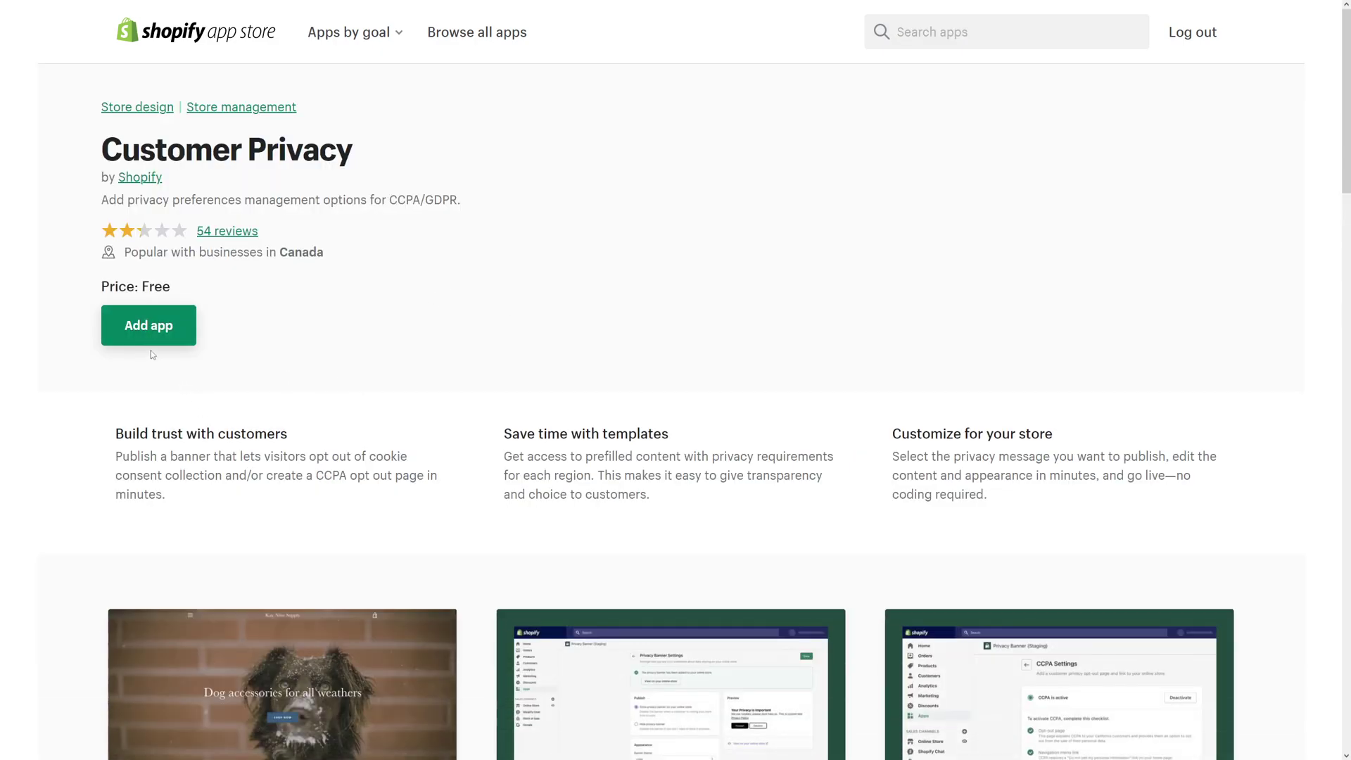
Add and install the Customer Privacy app until its GDPR and CCPA choices load
{"action": "left_click", "coordinate": [150, 325]}
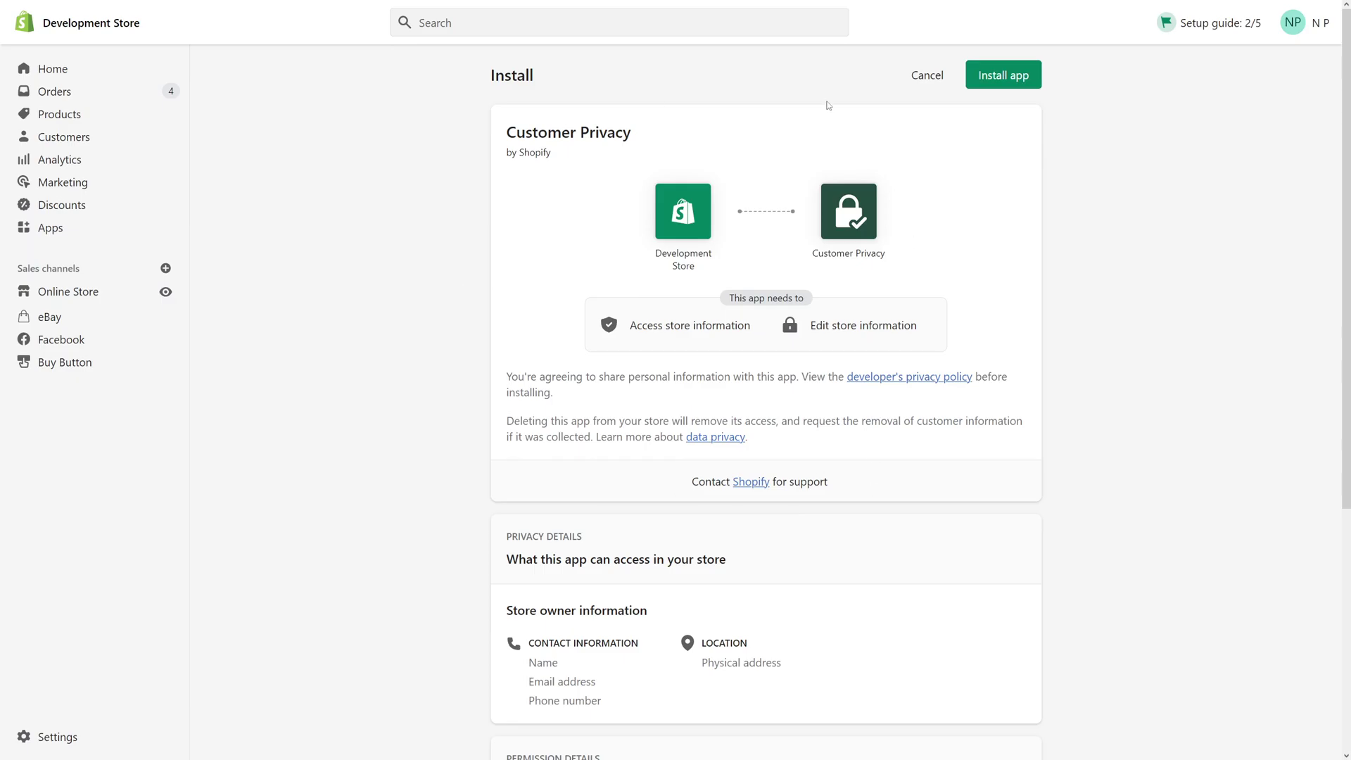
{"action": "left_click", "coordinate": [1014, 75]}
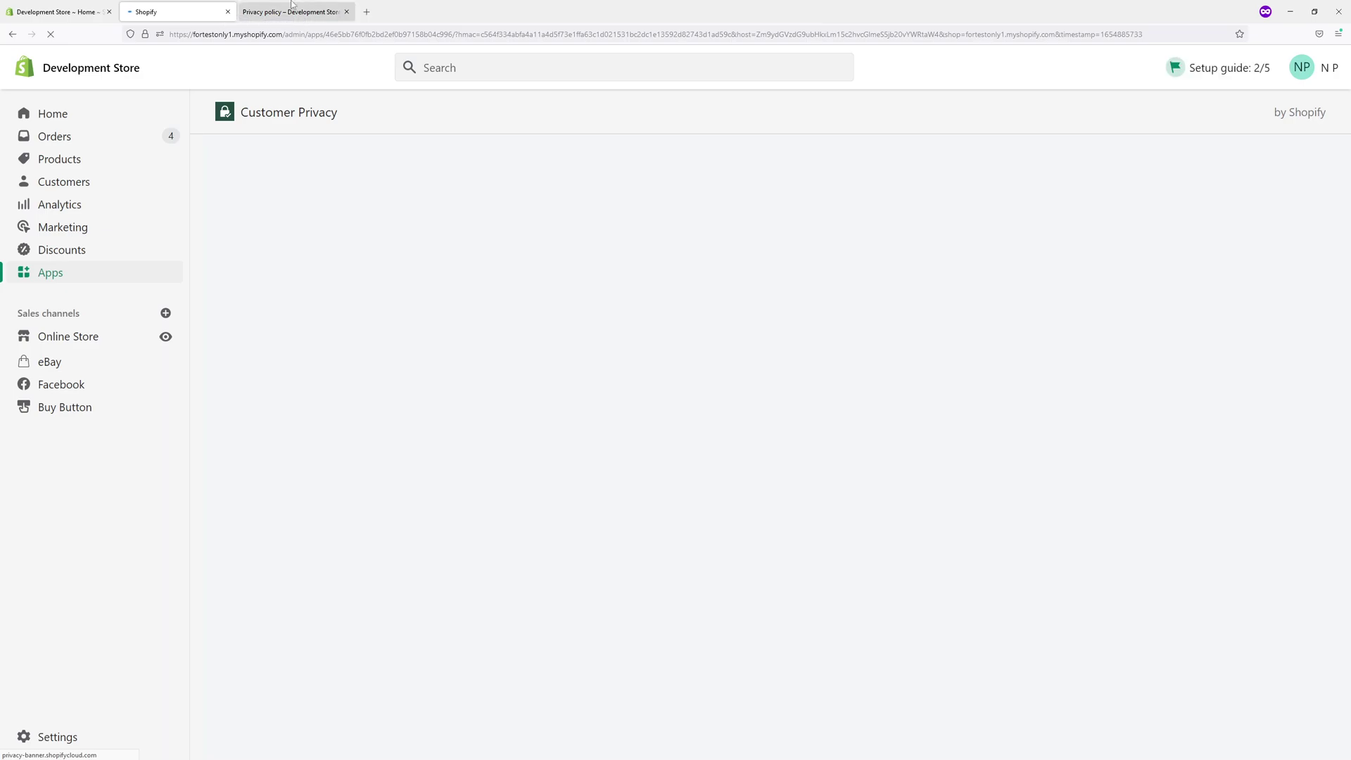
{"action": "key", "text": "F11"}
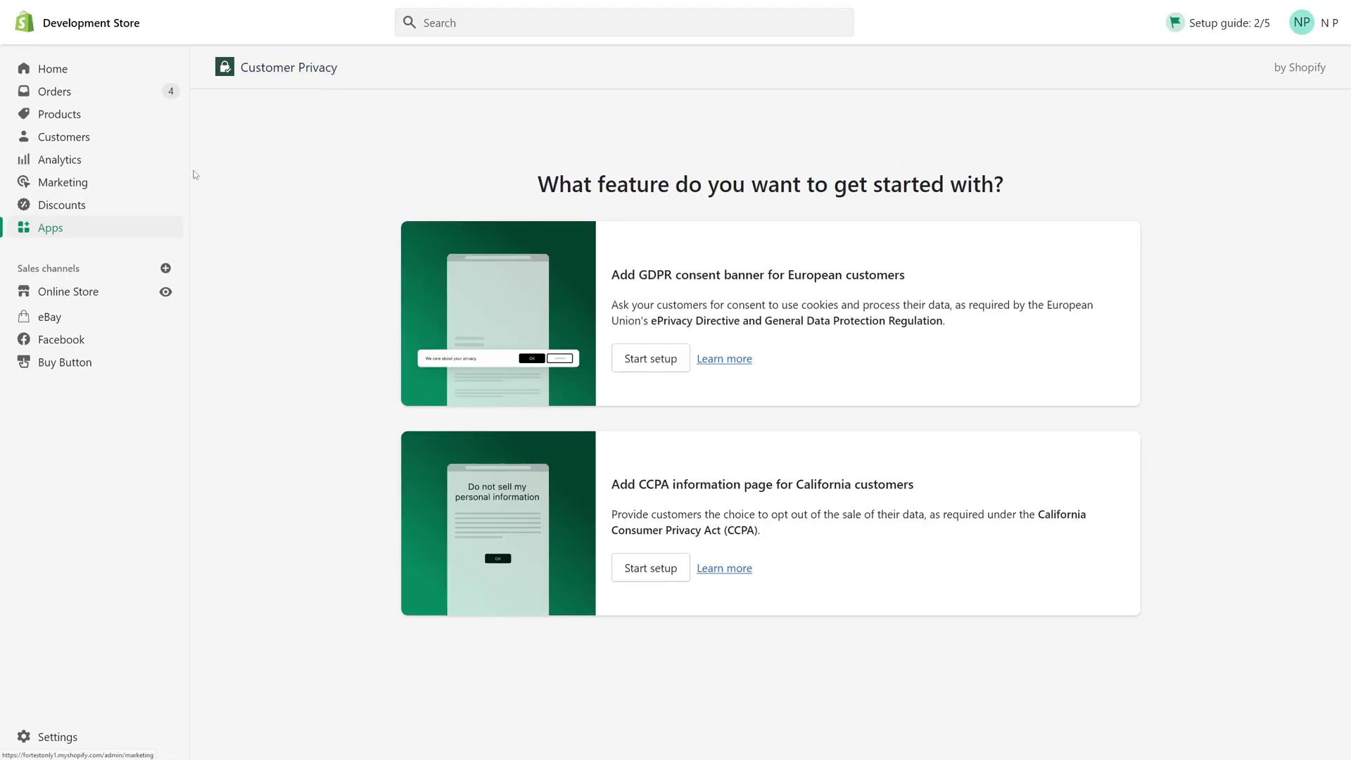
Activate EU buyer data-collection limiting in Online Store > Preferences and save it
{"action": "left_click", "coordinate": [68, 292]}
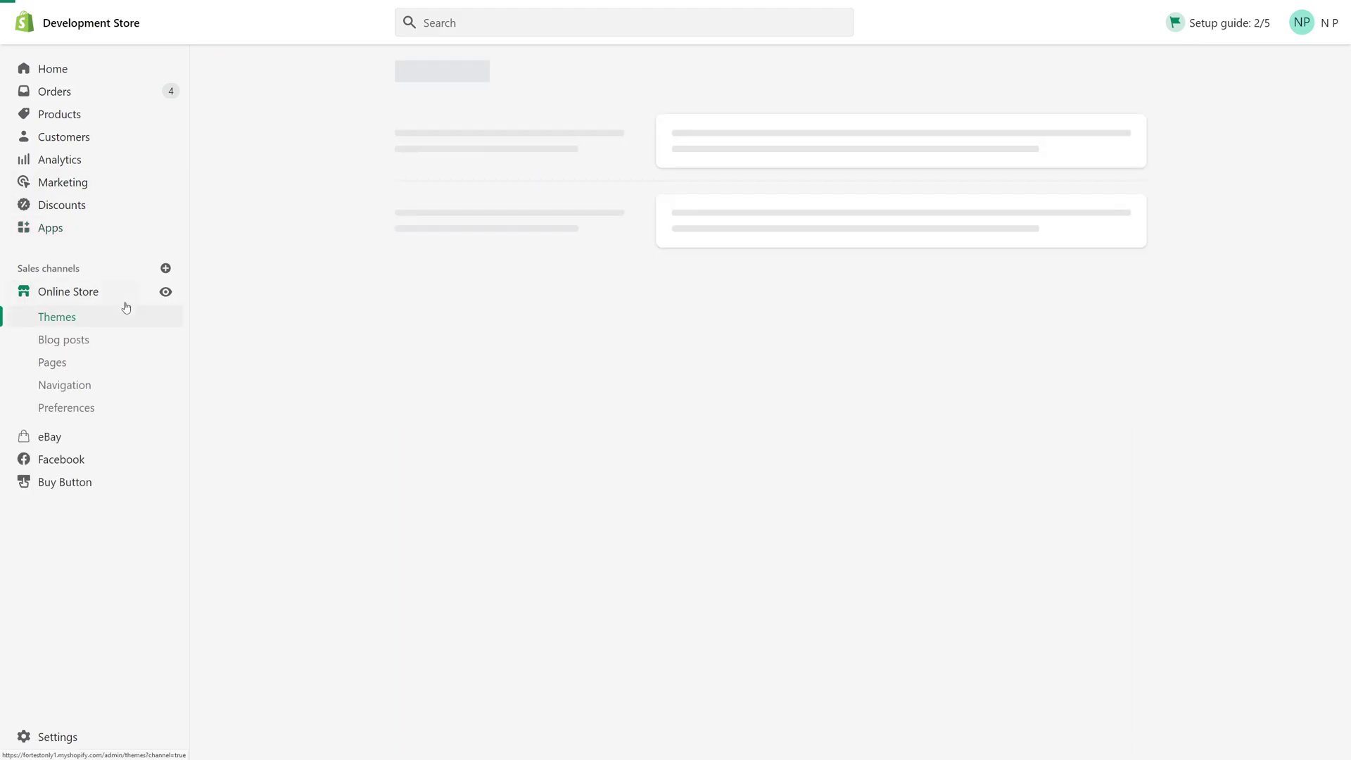
{"action": "left_click", "coordinate": [66, 408]}
{"action": "scroll", "coordinate": [696, 317], "scroll_direction": "down", "scroll_amount": 5}
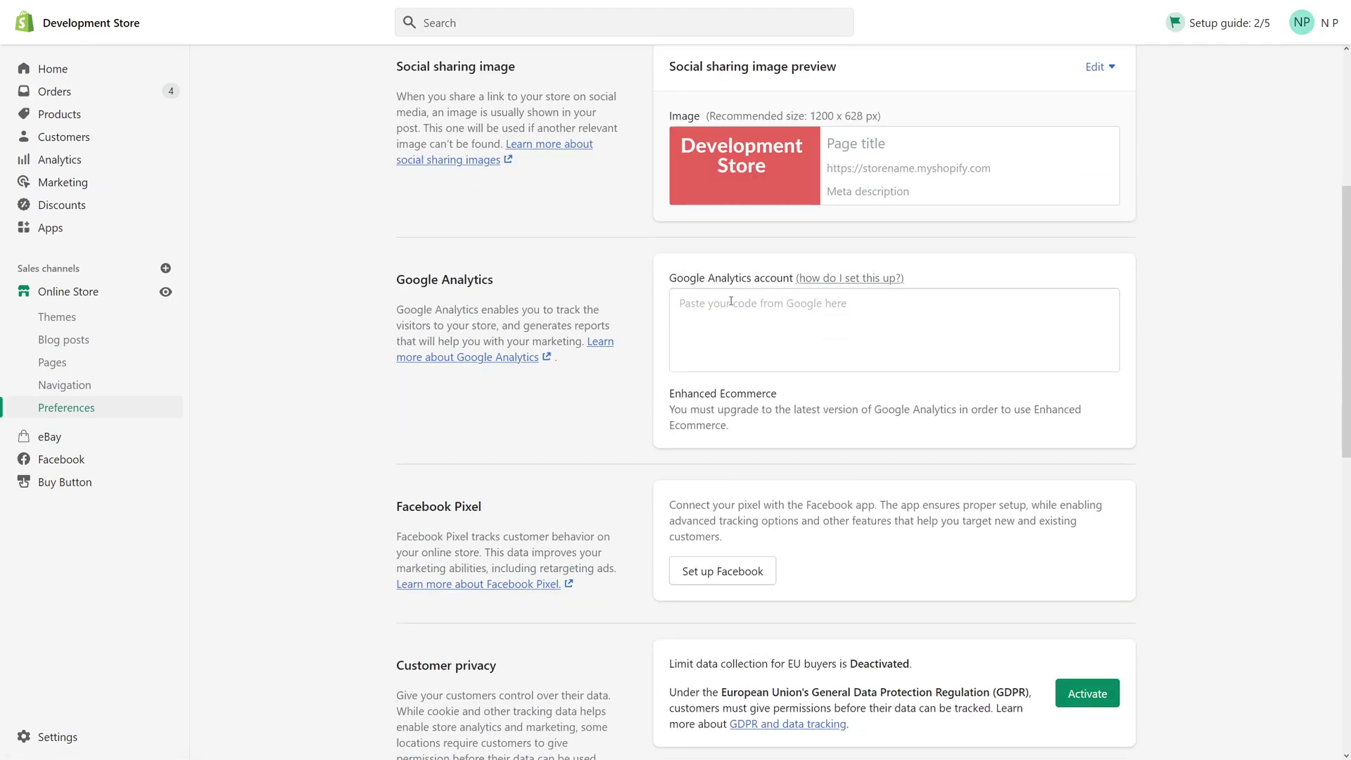
{"action": "scroll", "coordinate": [726, 298], "scroll_direction": "down", "scroll_amount": 3}
{"action": "scroll", "coordinate": [726, 297], "scroll_direction": "down", "scroll_amount": 2}
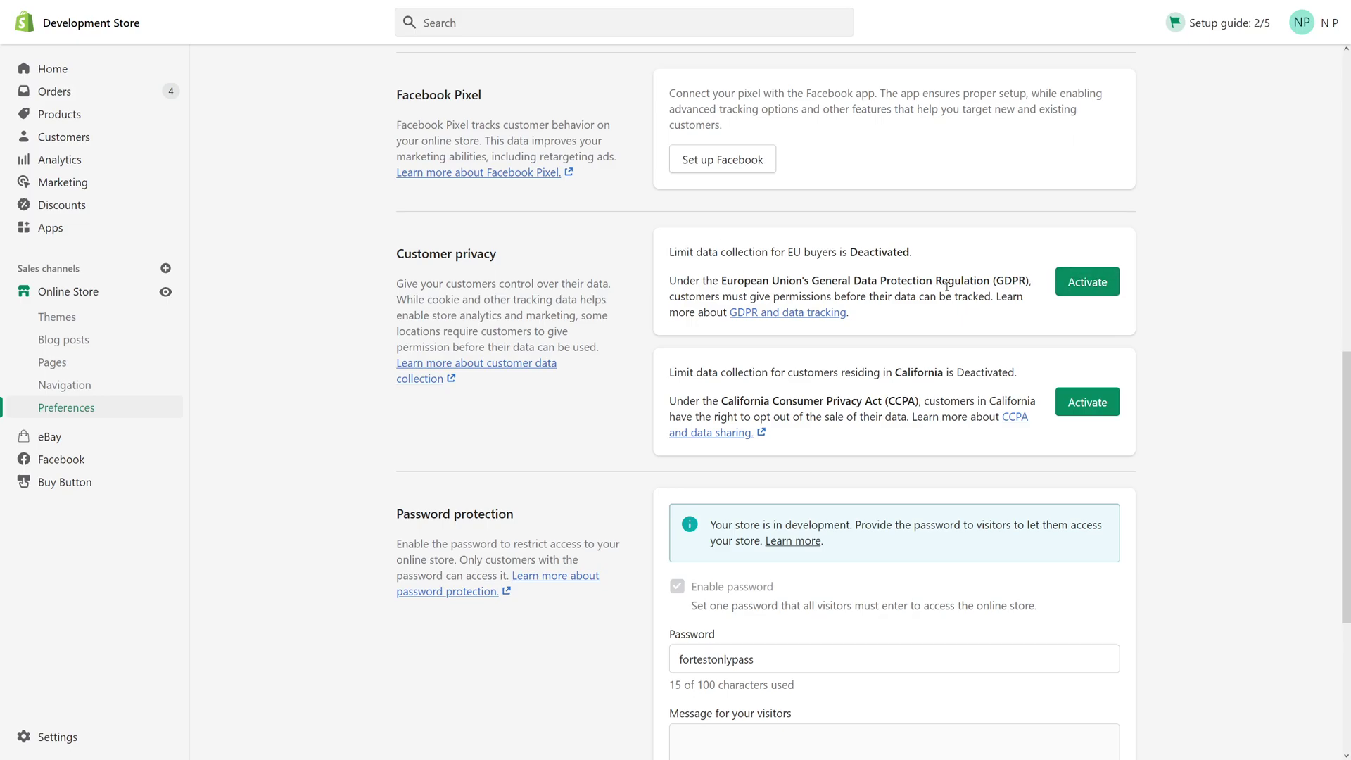
{"action": "left_click", "coordinate": [1088, 282]}
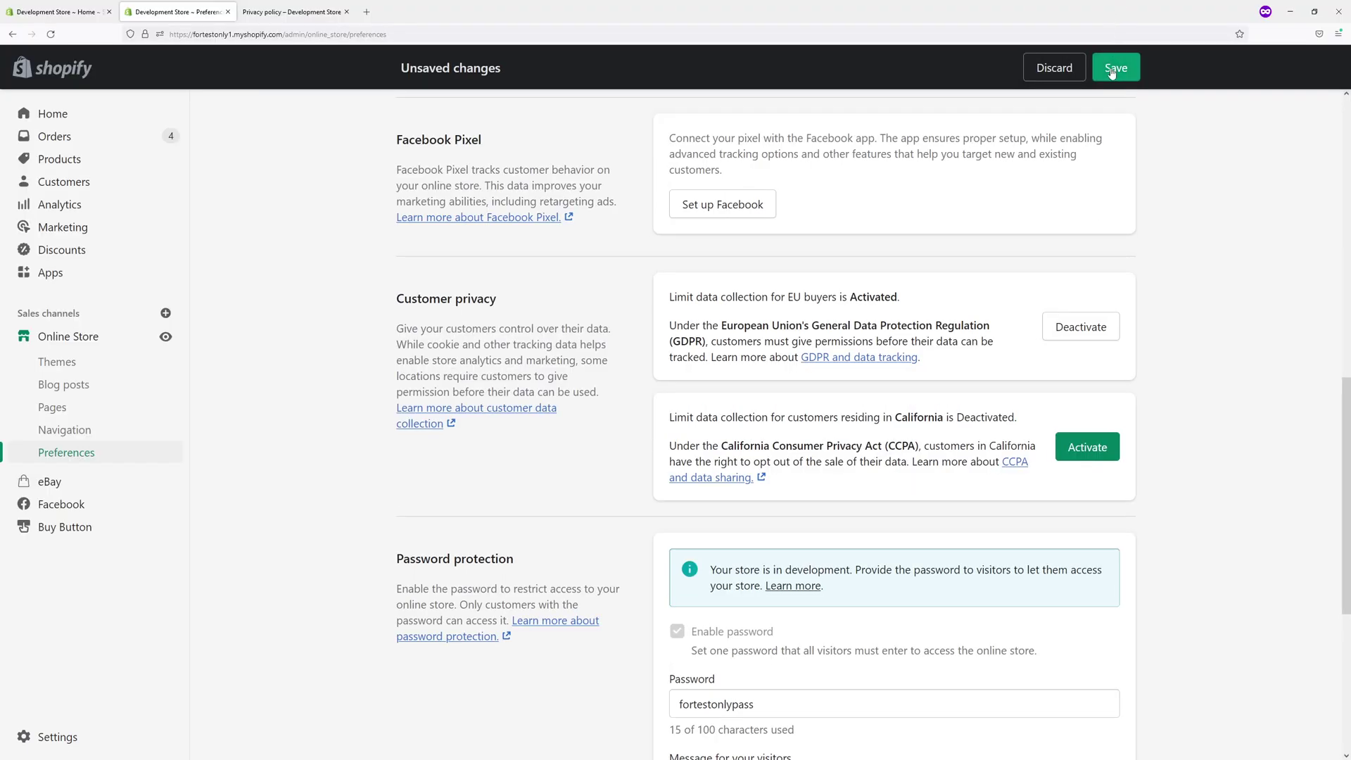
{"action": "left_click", "coordinate": [1116, 24]}
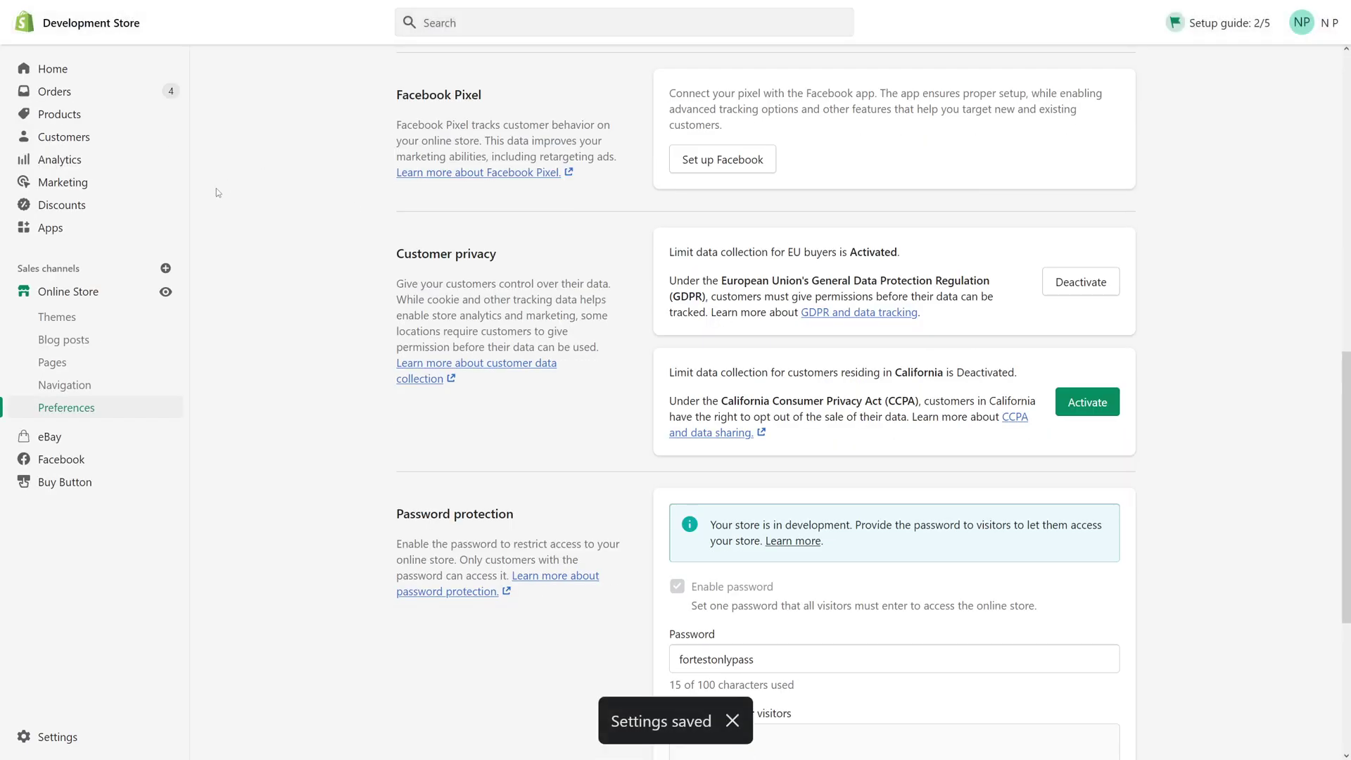
{"action": "left_click", "coordinate": [51, 228]}
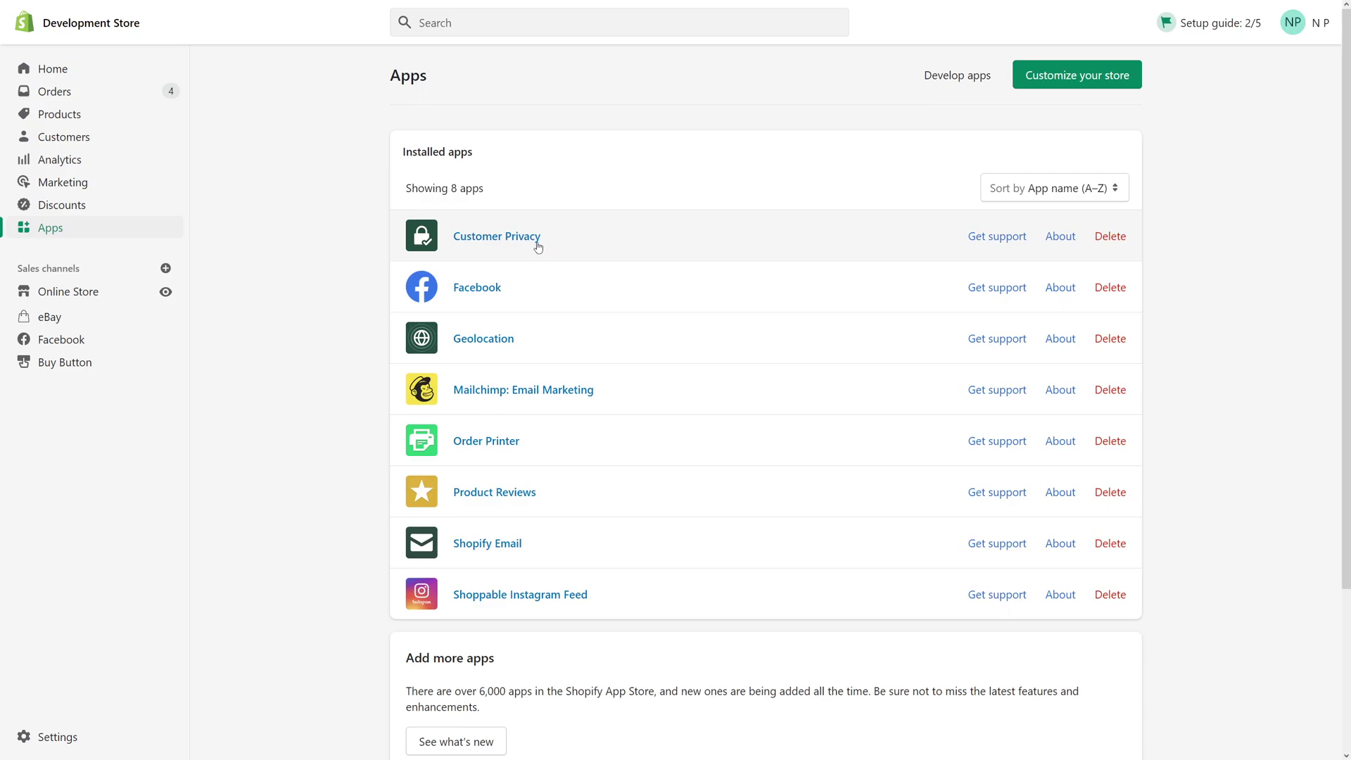
Open Customer Privacy from the installed apps and choose the GDPR consent banner
{"action": "left_click", "coordinate": [496, 235]}
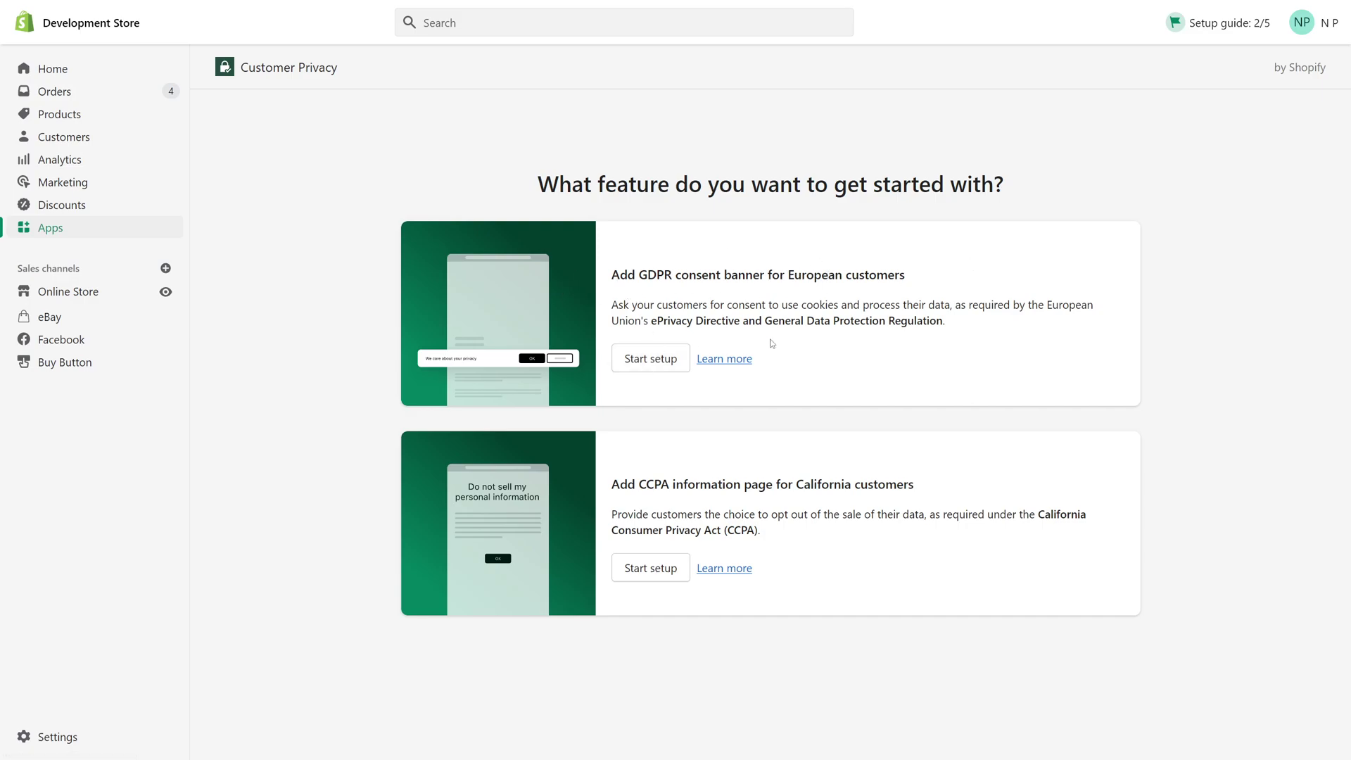
{"action": "left_click", "coordinate": [650, 359]}
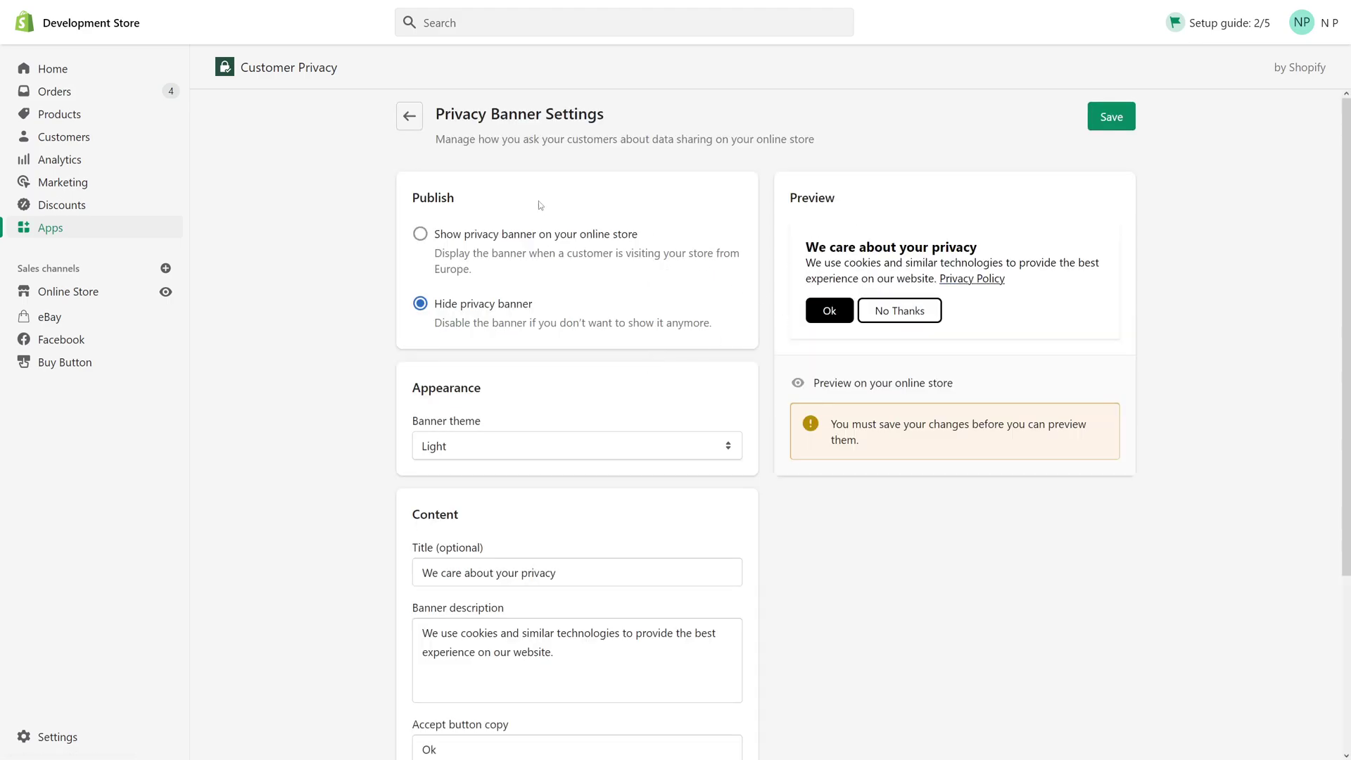
Set the privacy banner to show on the online store, keeping the Light theme
{"action": "left_click", "coordinate": [453, 237]}
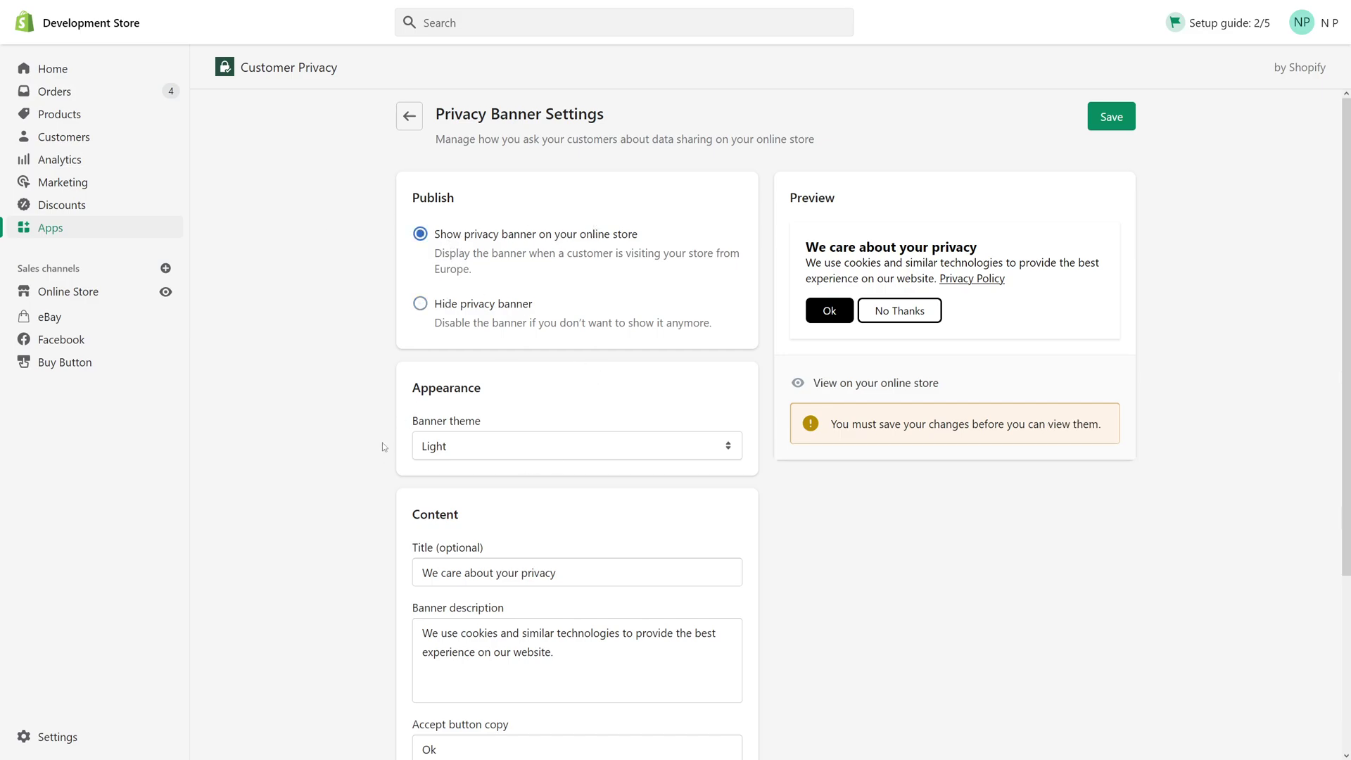
{"action": "left_click", "coordinate": [569, 450]}
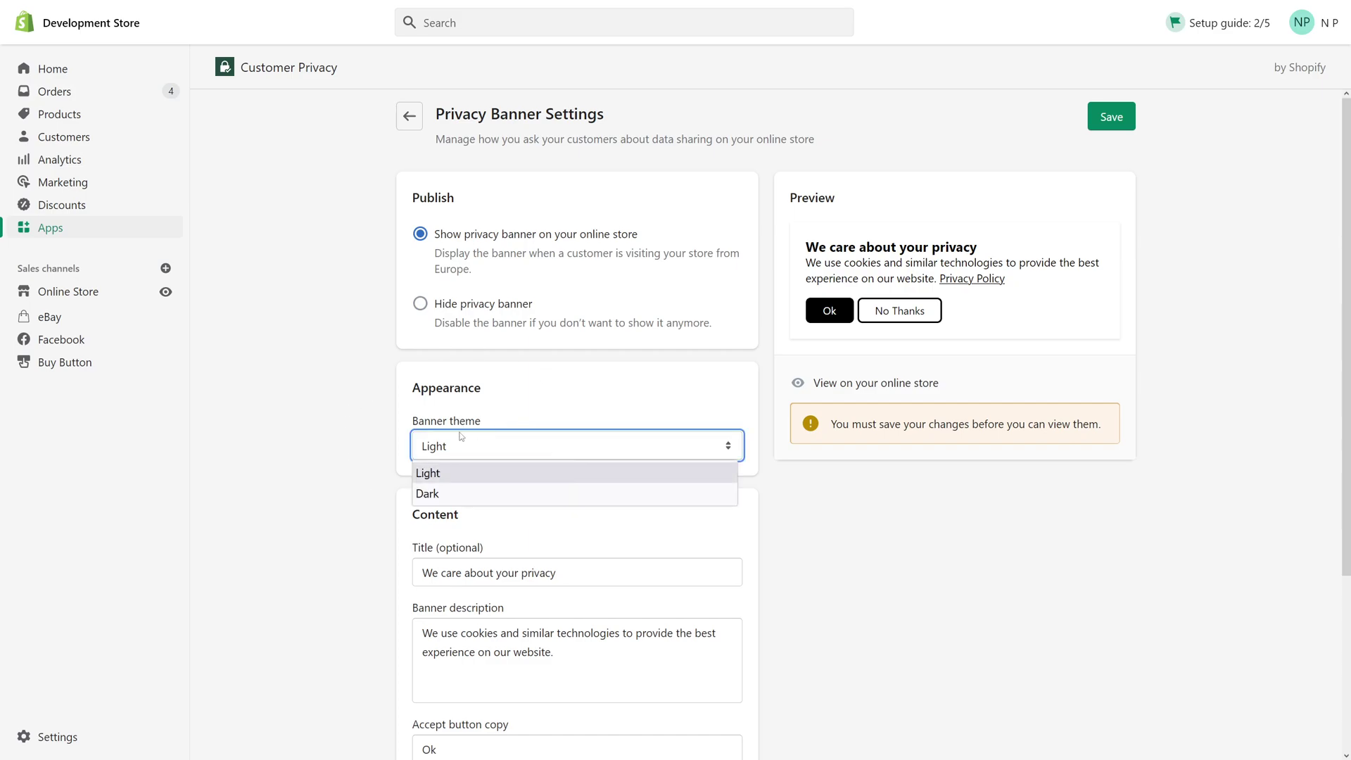
{"action": "left_click", "coordinate": [393, 384]}
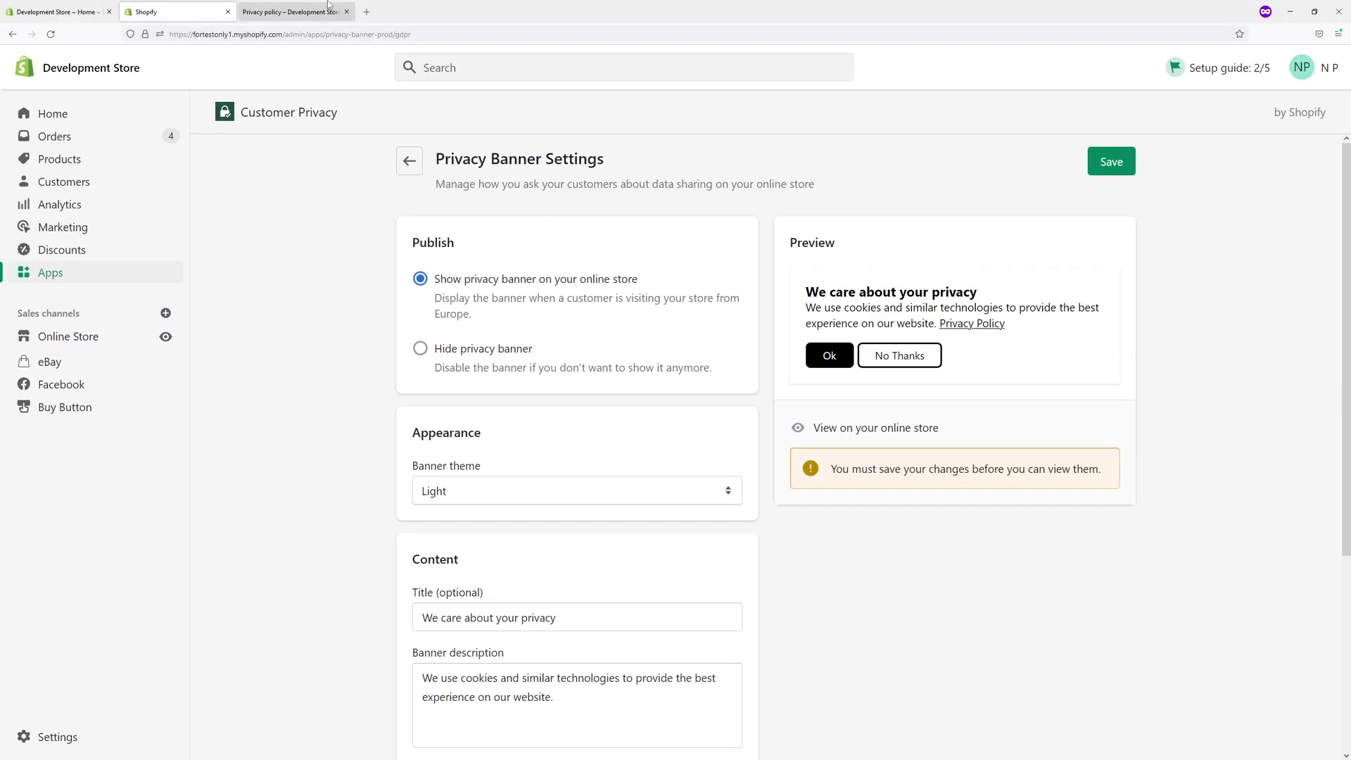
{"action": "left_click", "coordinate": [291, 11]}
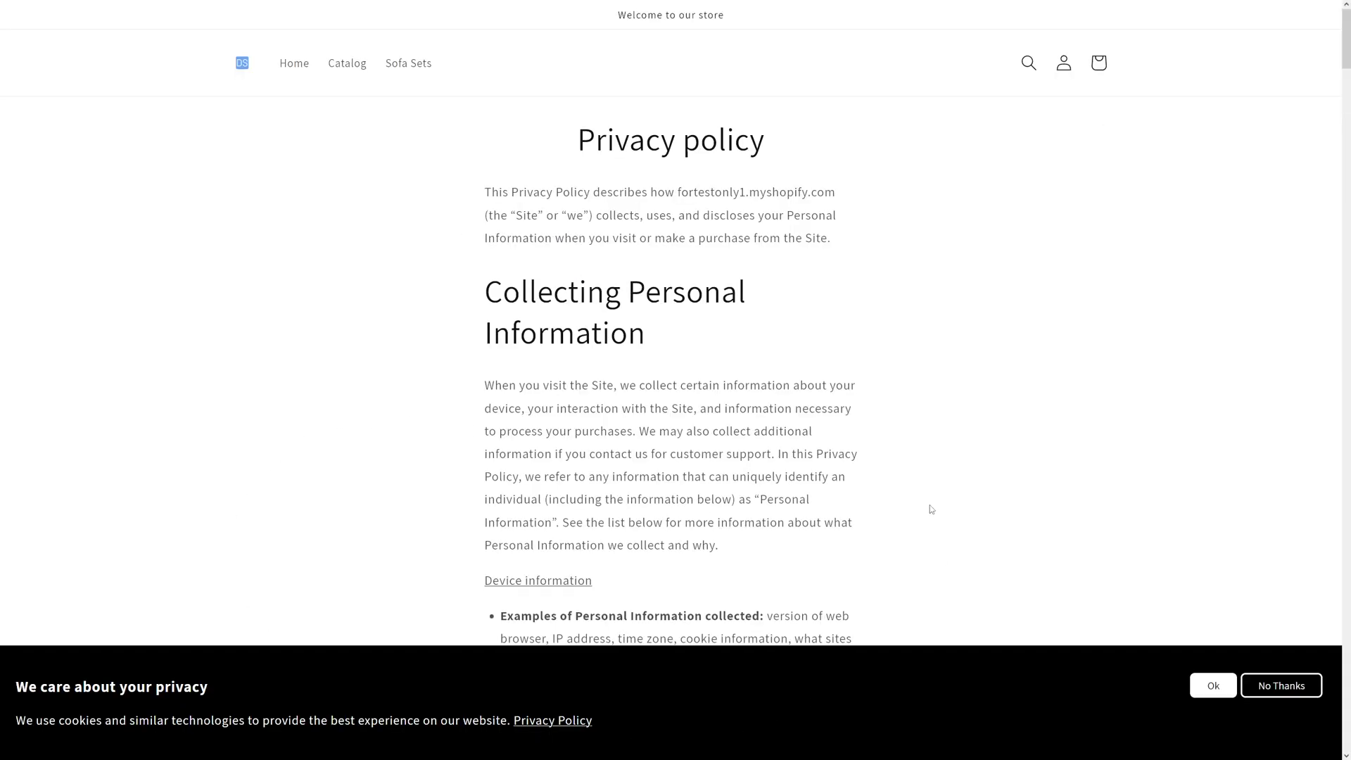
{"action": "key", "text": "ctrl+Tab"}
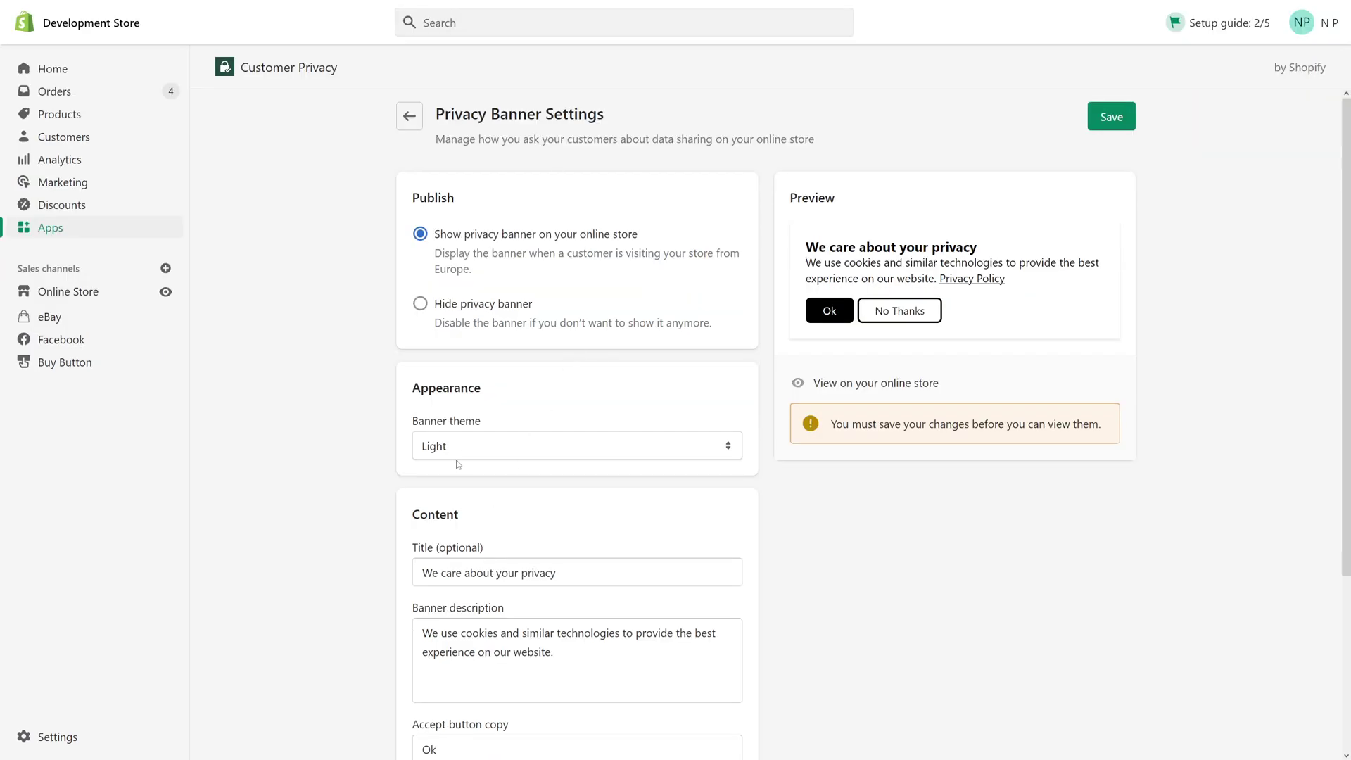
{"action": "left_click", "coordinate": [458, 447]}
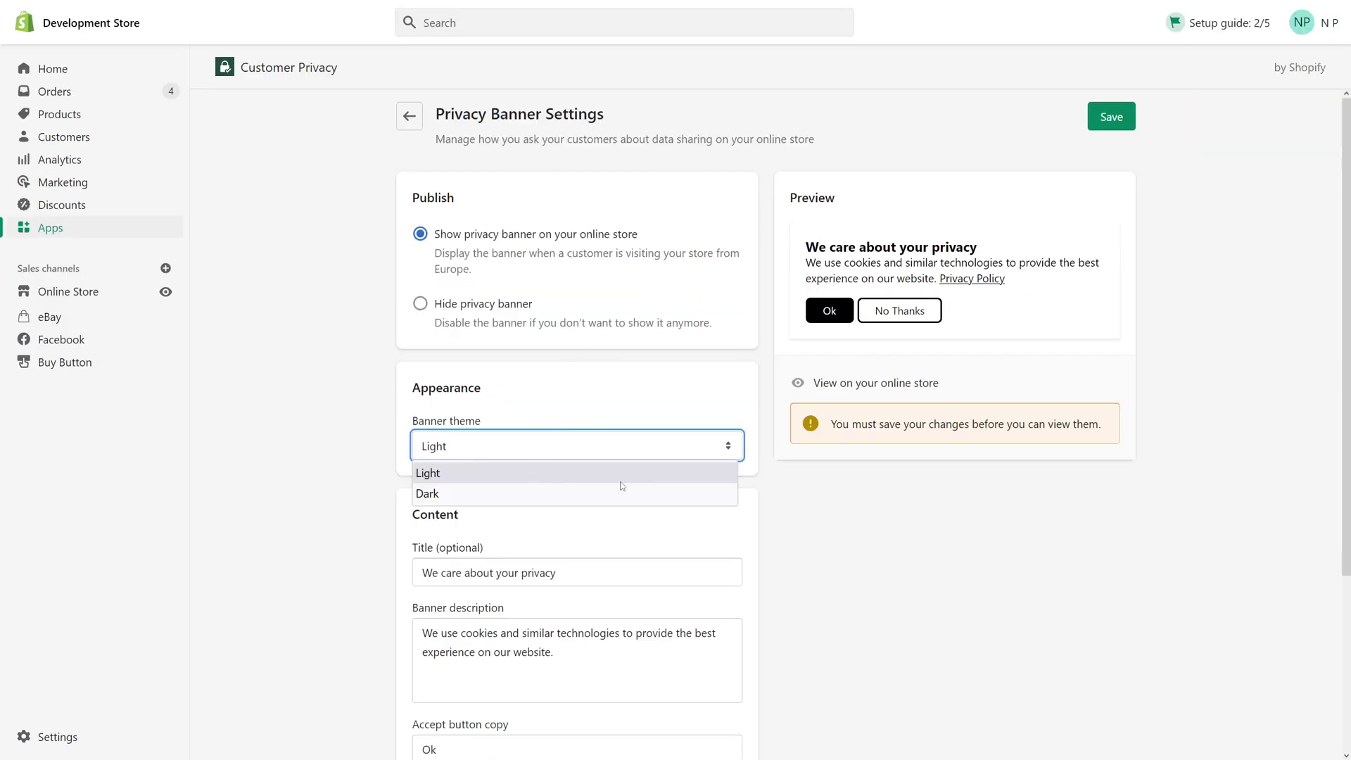
Keep the Light banner theme and follow Create policy to the store's Policies settings
{"action": "left_click", "coordinate": [619, 486]}
{"action": "scroll", "coordinate": [619, 486], "scroll_direction": "down", "scroll_amount": 2}
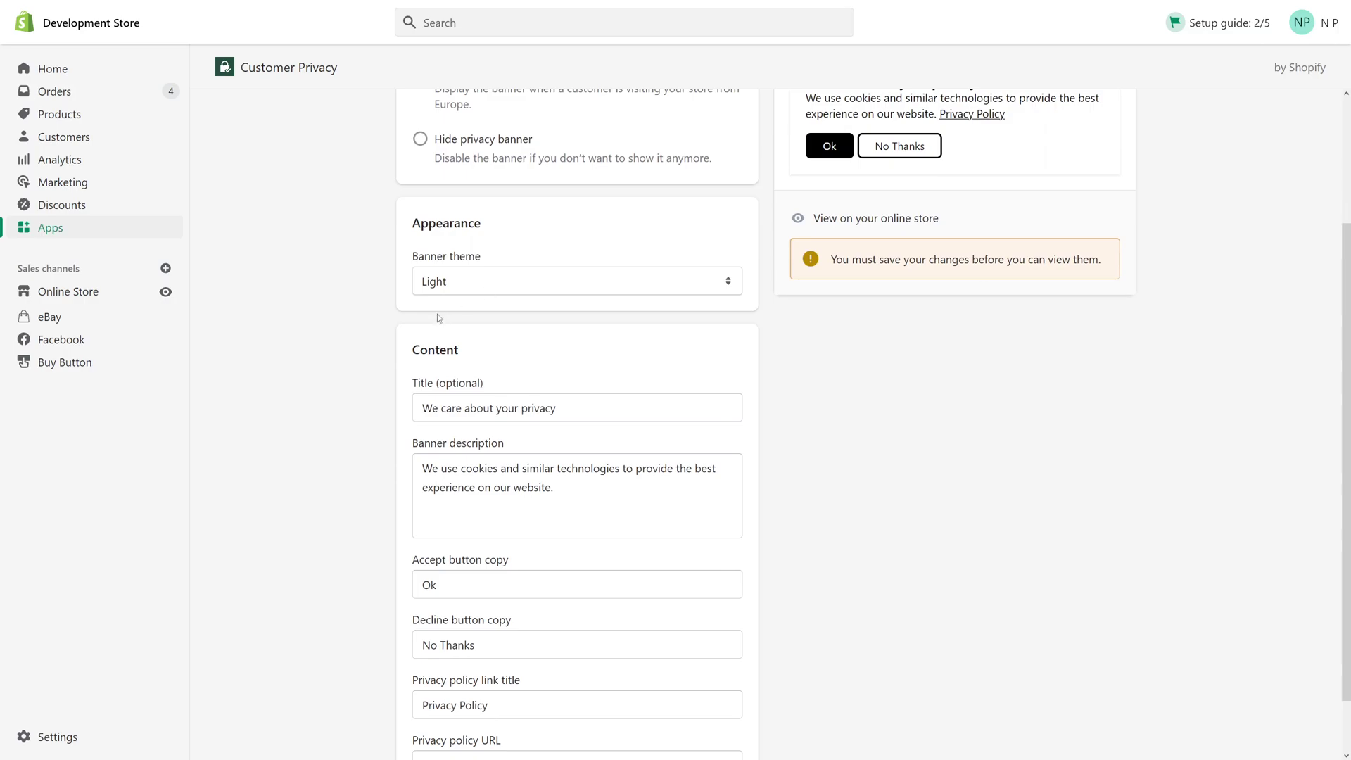
{"action": "scroll", "coordinate": [482, 448], "scroll_direction": "down", "scroll_amount": 1}
{"action": "scroll", "coordinate": [464, 409], "scroll_direction": "down", "scroll_amount": 1}
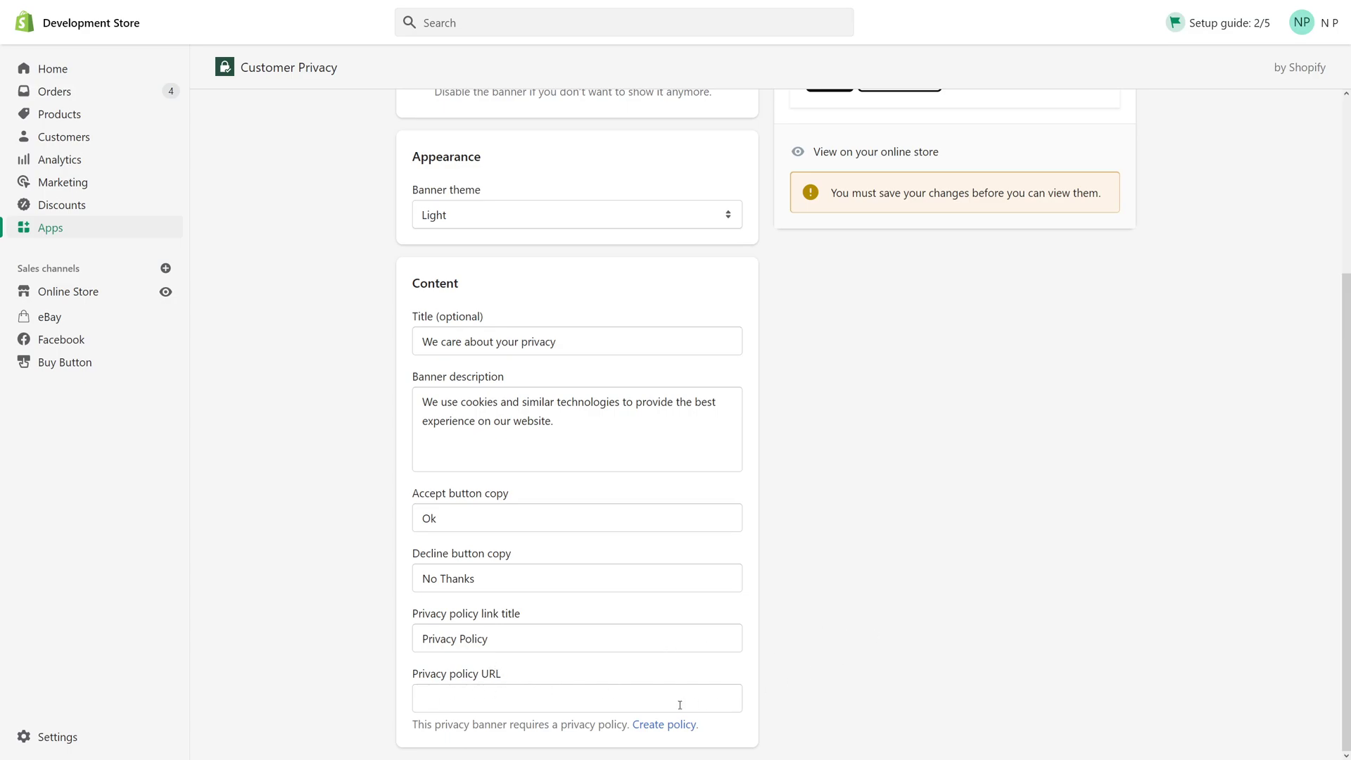
{"action": "left_click", "coordinate": [665, 725]}
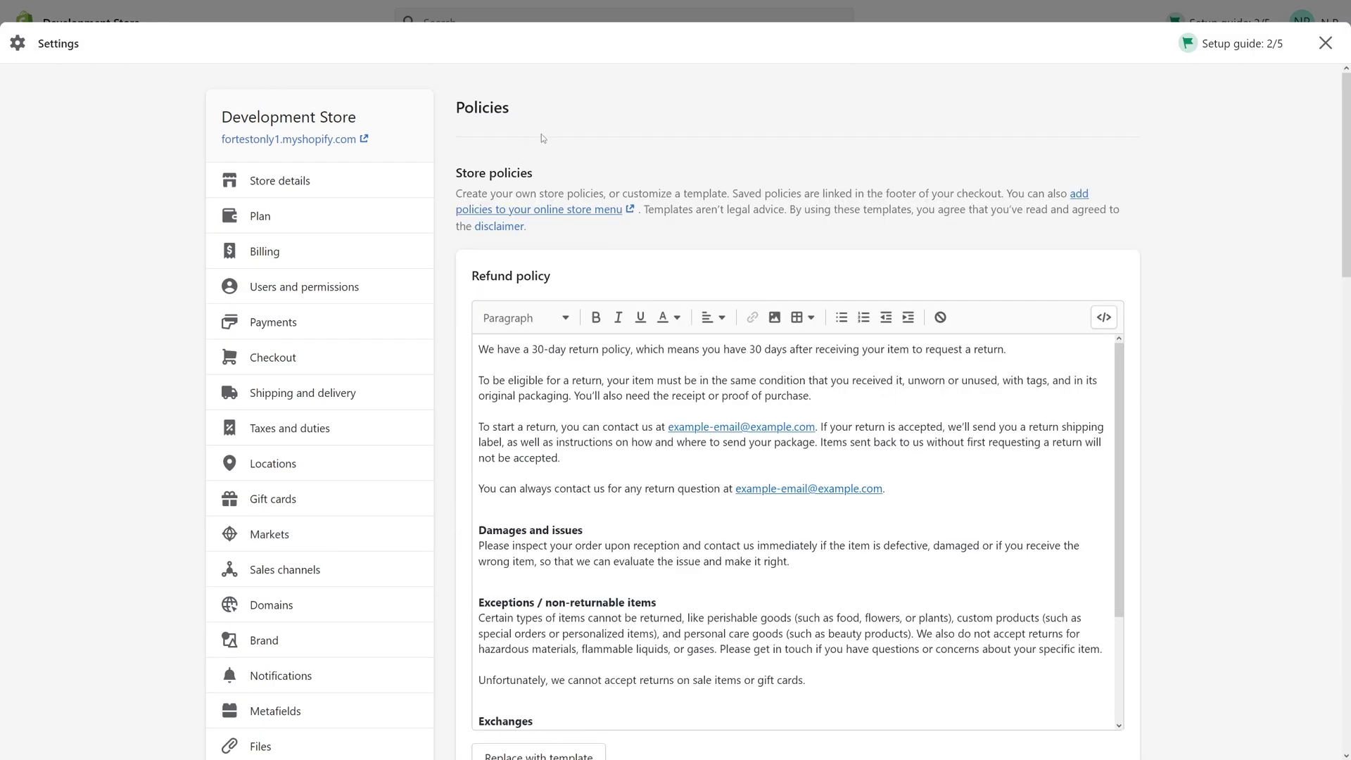
{"action": "scroll", "coordinate": [543, 317], "scroll_direction": "down", "scroll_amount": 5}
{"action": "scroll", "coordinate": [633, 265], "scroll_direction": "down", "scroll_amount": 4}
{"action": "scroll", "coordinate": [634, 264], "scroll_direction": "down", "scroll_amount": 3}
{"action": "scroll", "coordinate": [634, 633], "scroll_direction": "down", "scroll_amount": 5}
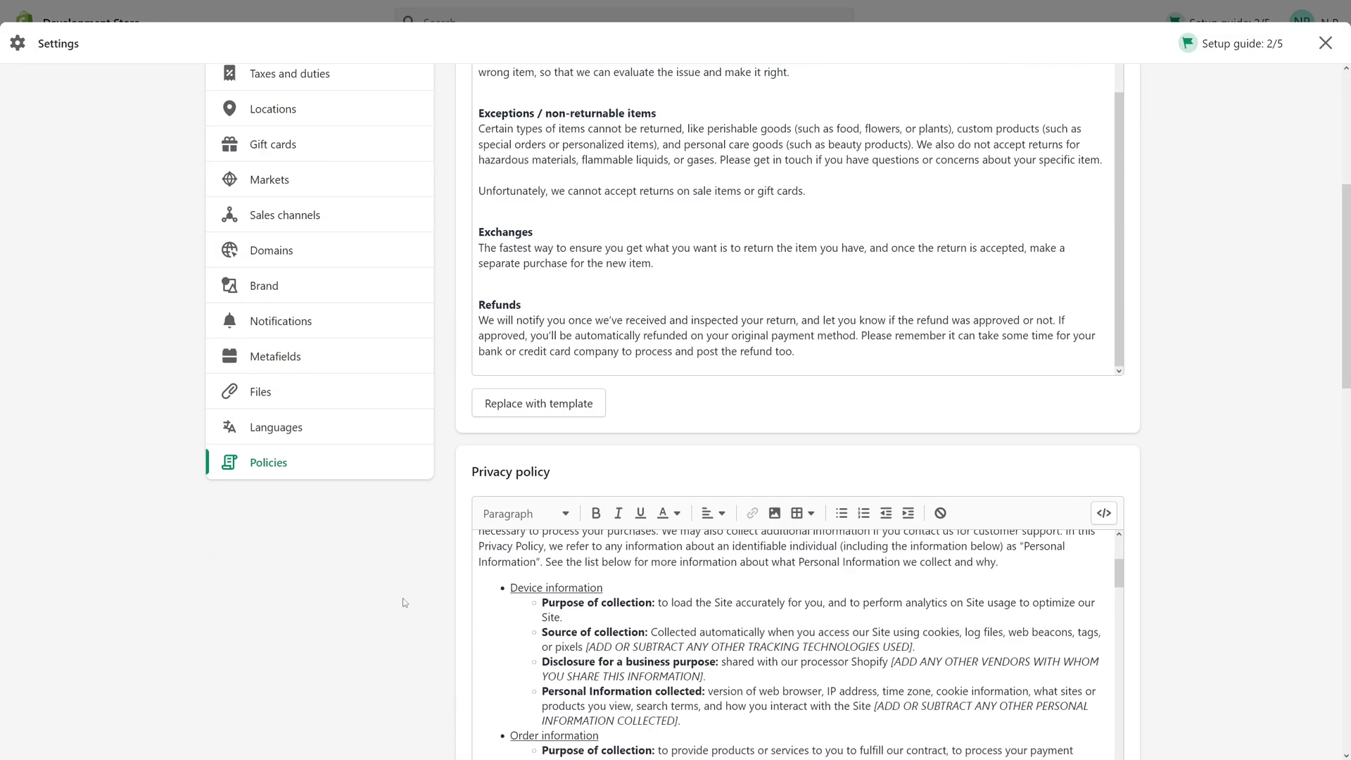
{"action": "scroll", "coordinate": [404, 602], "scroll_direction": "down", "scroll_amount": 5}
{"action": "scroll", "coordinate": [465, 348], "scroll_direction": "up", "scroll_amount": 2}
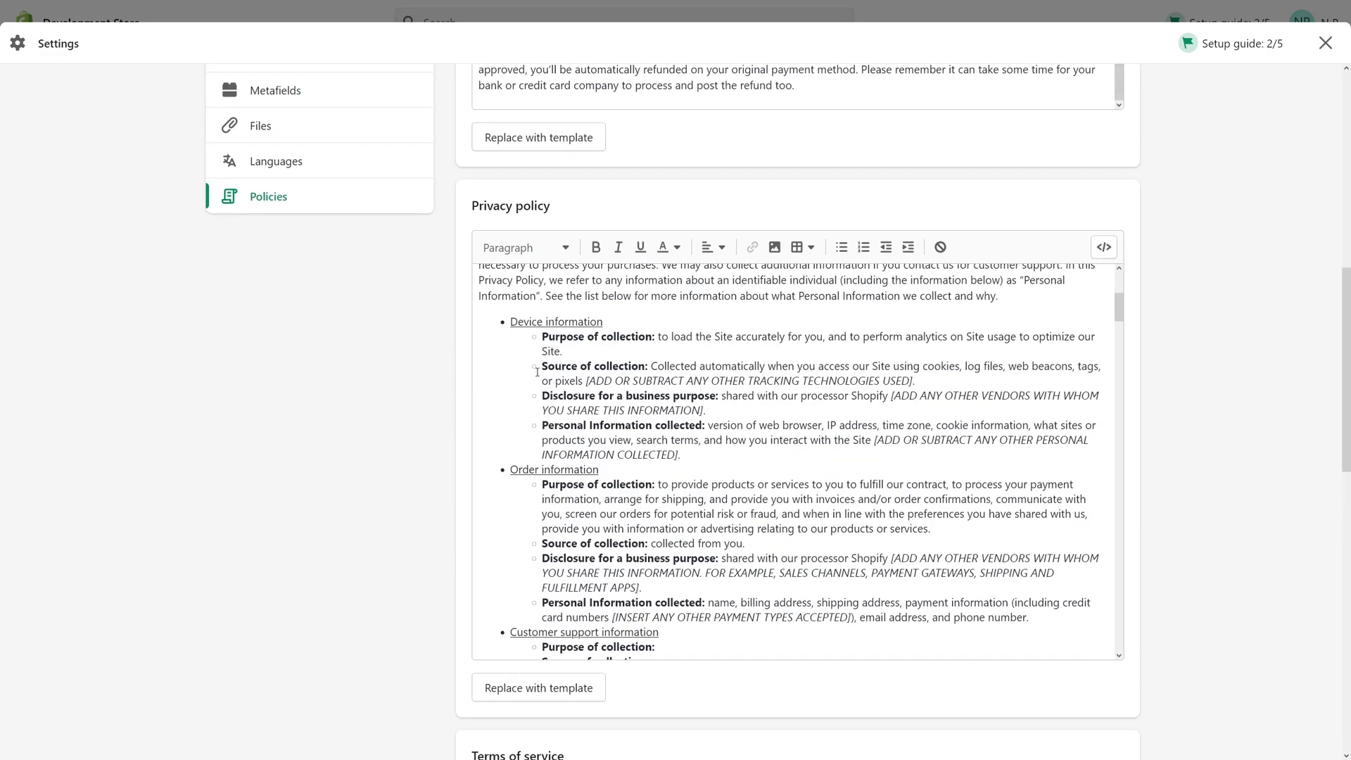
Replace the privacy policy with template text, save the policies, and close Settings
{"action": "left_click", "coordinate": [539, 687]}
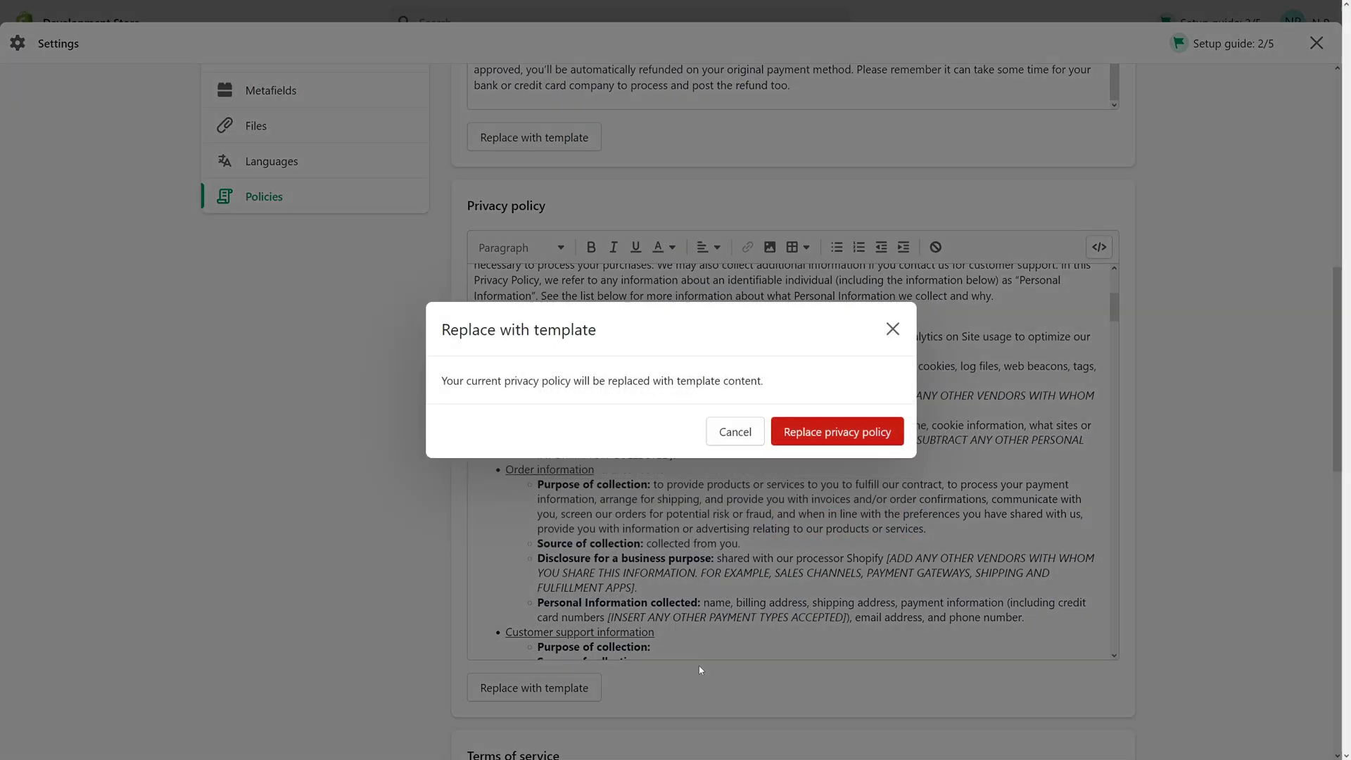
{"action": "left_click", "coordinate": [837, 432]}
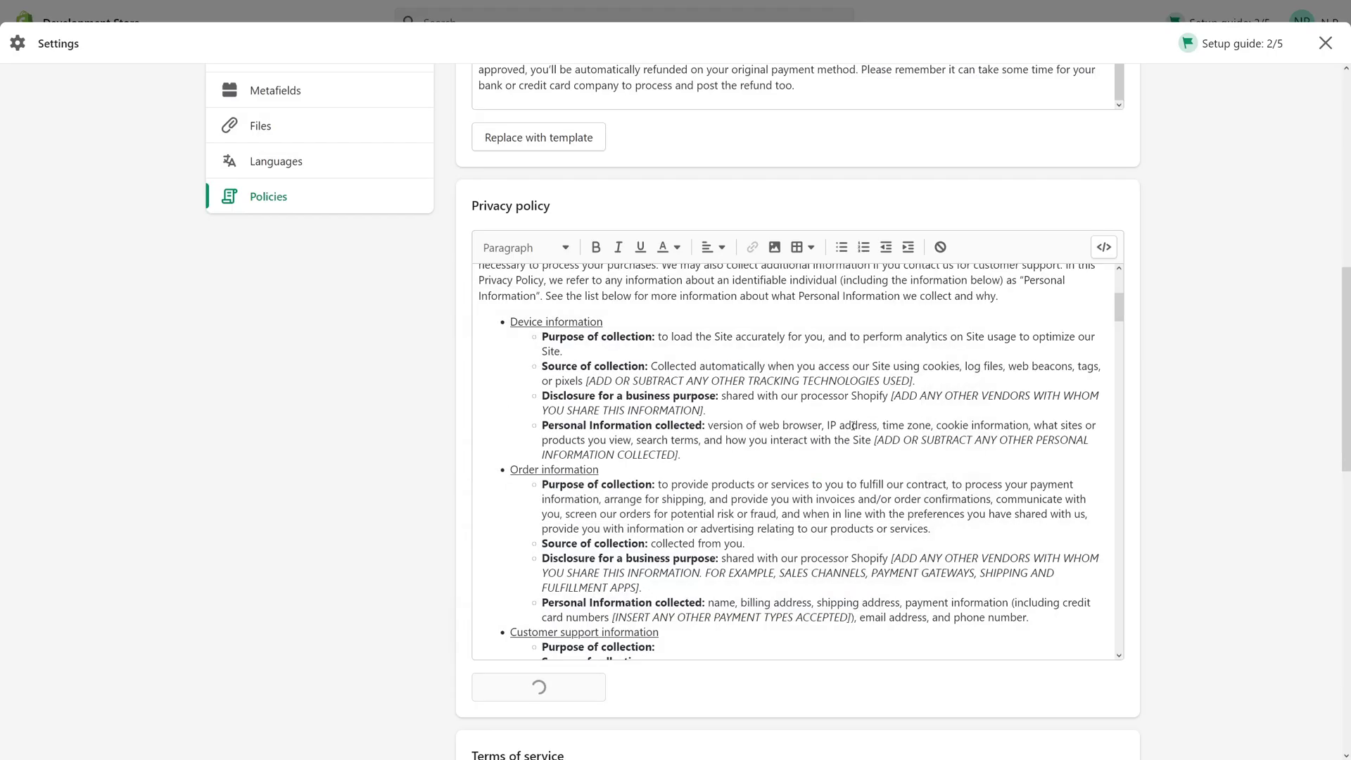
{"action": "left_click", "coordinate": [637, 470]}
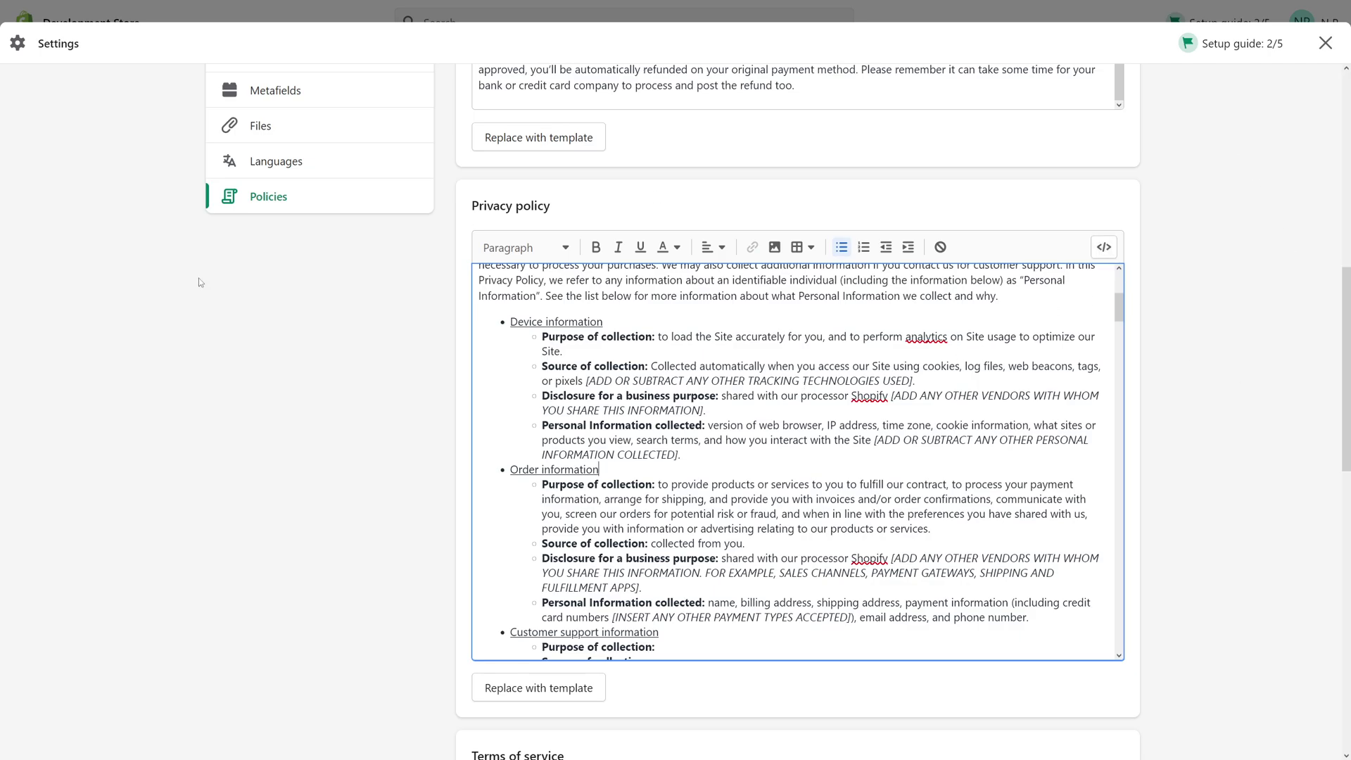
{"action": "left_click", "coordinate": [1325, 43]}
{"action": "left_click", "coordinate": [1314, 44]}
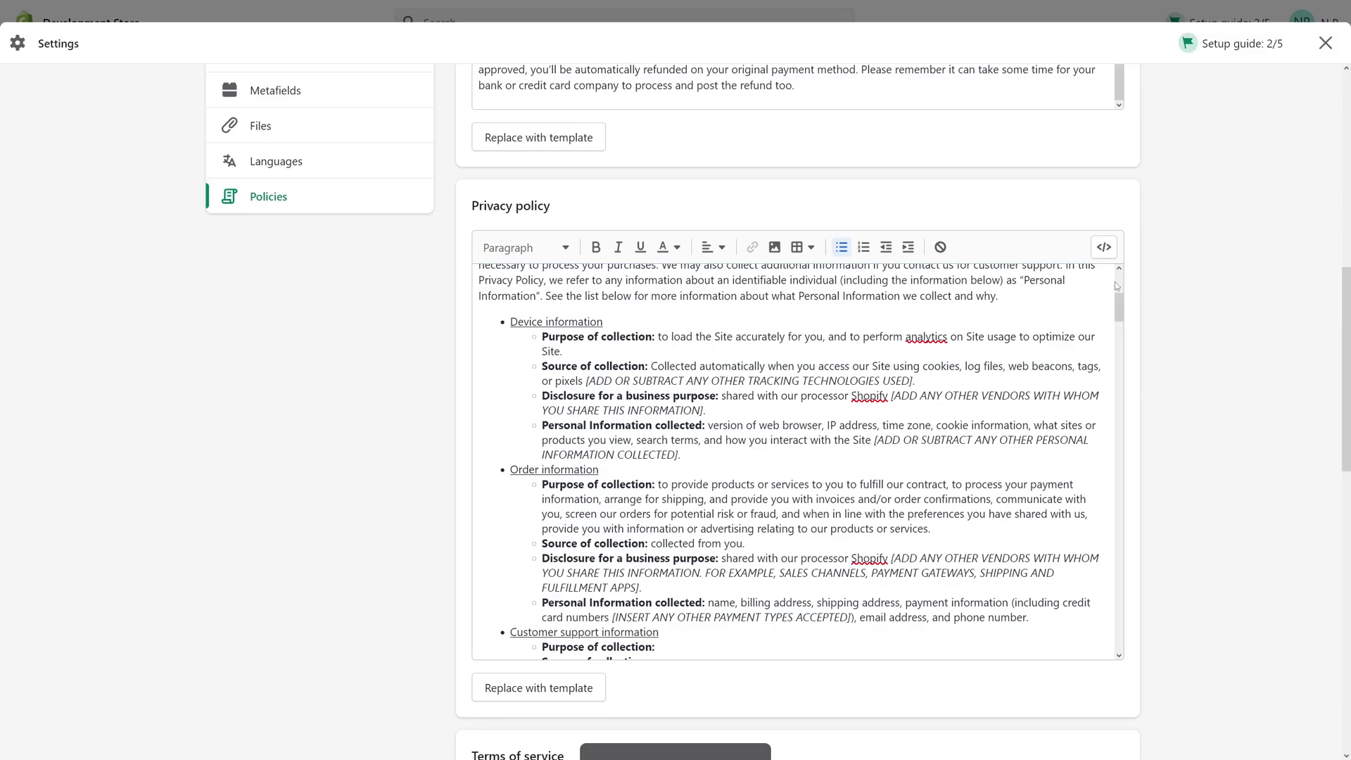
{"action": "left_click", "coordinate": [1325, 43]}
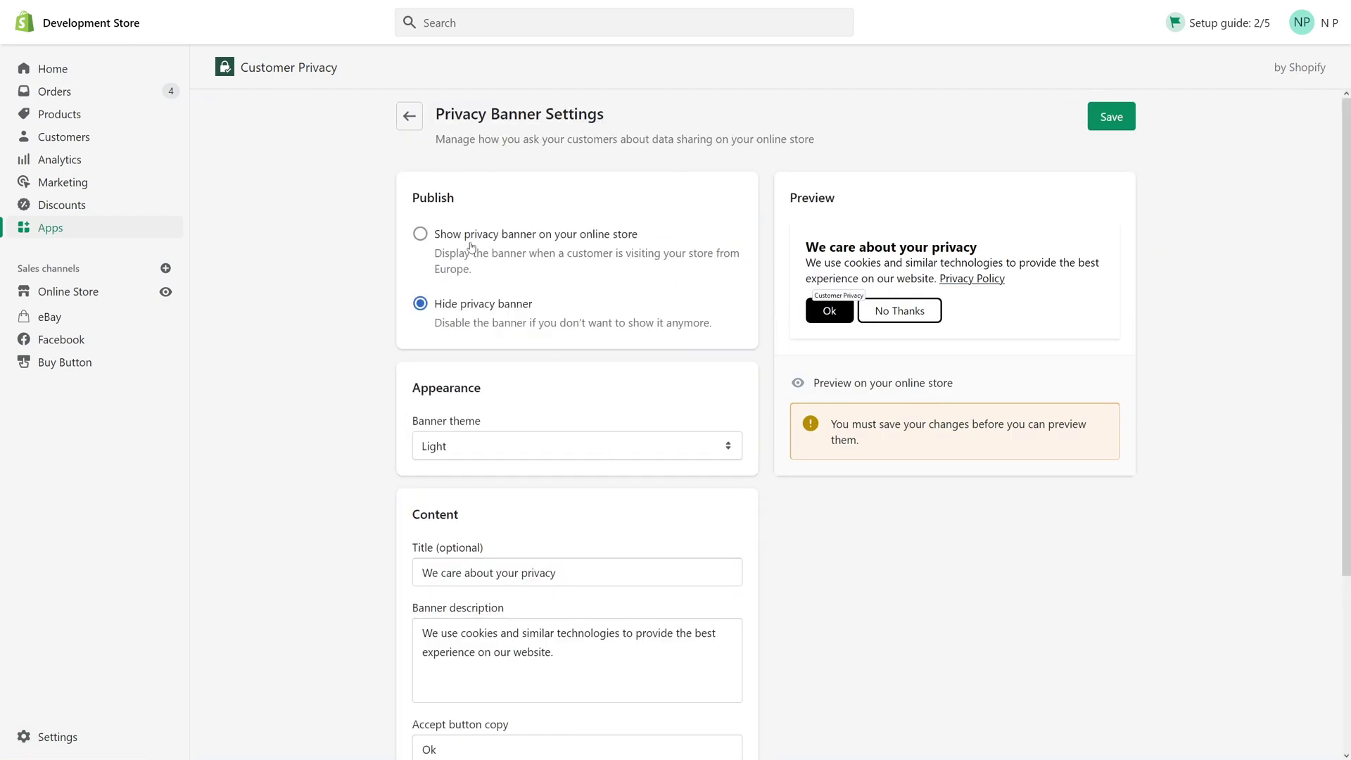
Show the banner and paste the store's /policies/privacy-policy address as its Privacy policy URL
{"action": "left_click", "coordinate": [420, 234]}
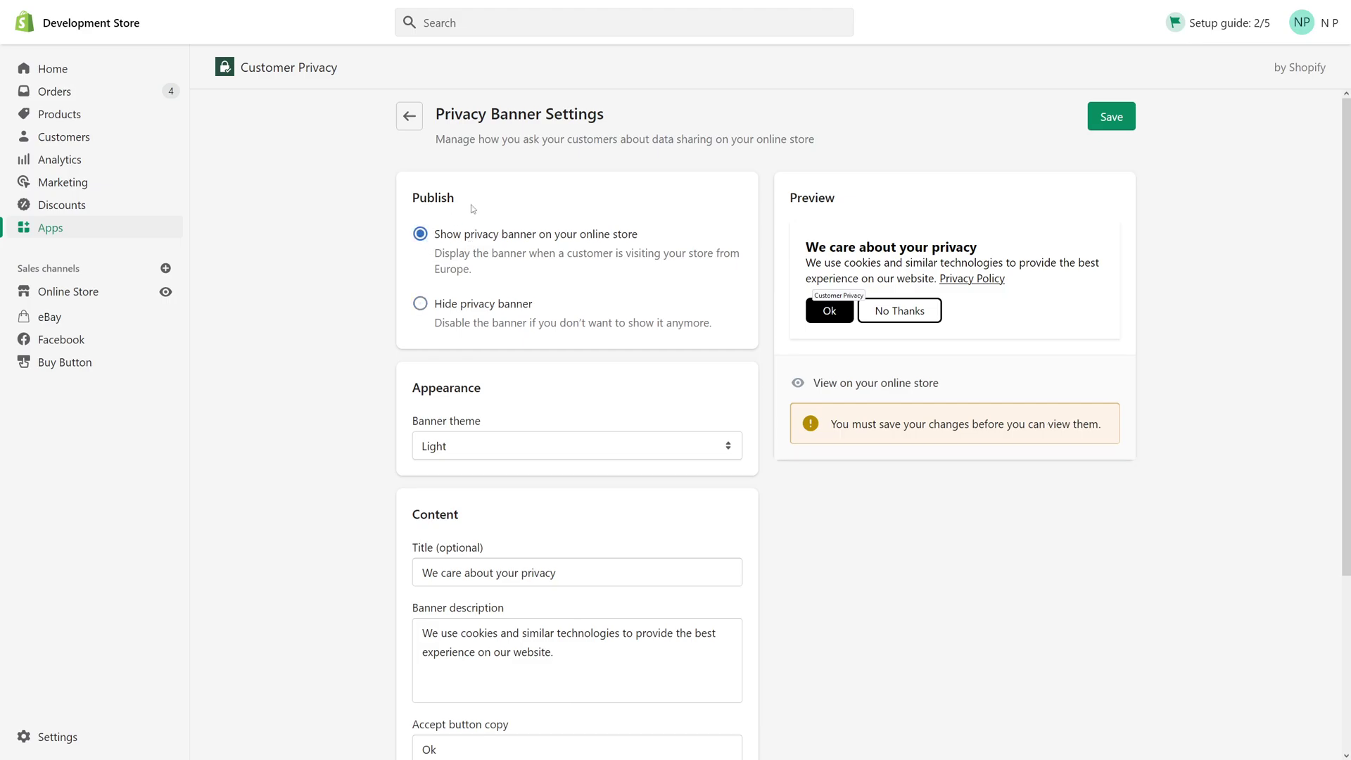
{"action": "scroll", "coordinate": [791, 396], "scroll_direction": "down", "scroll_amount": 3}
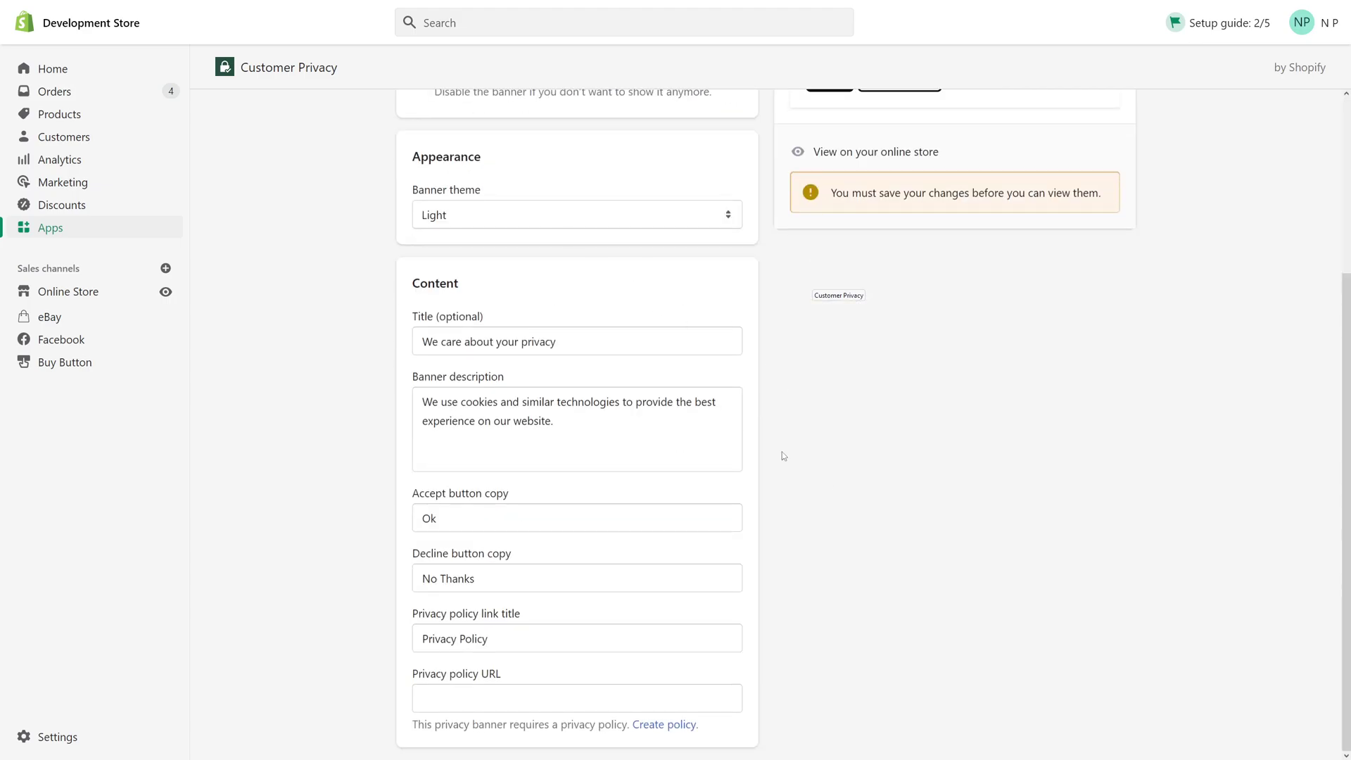
{"action": "left_click", "coordinate": [499, 693]}
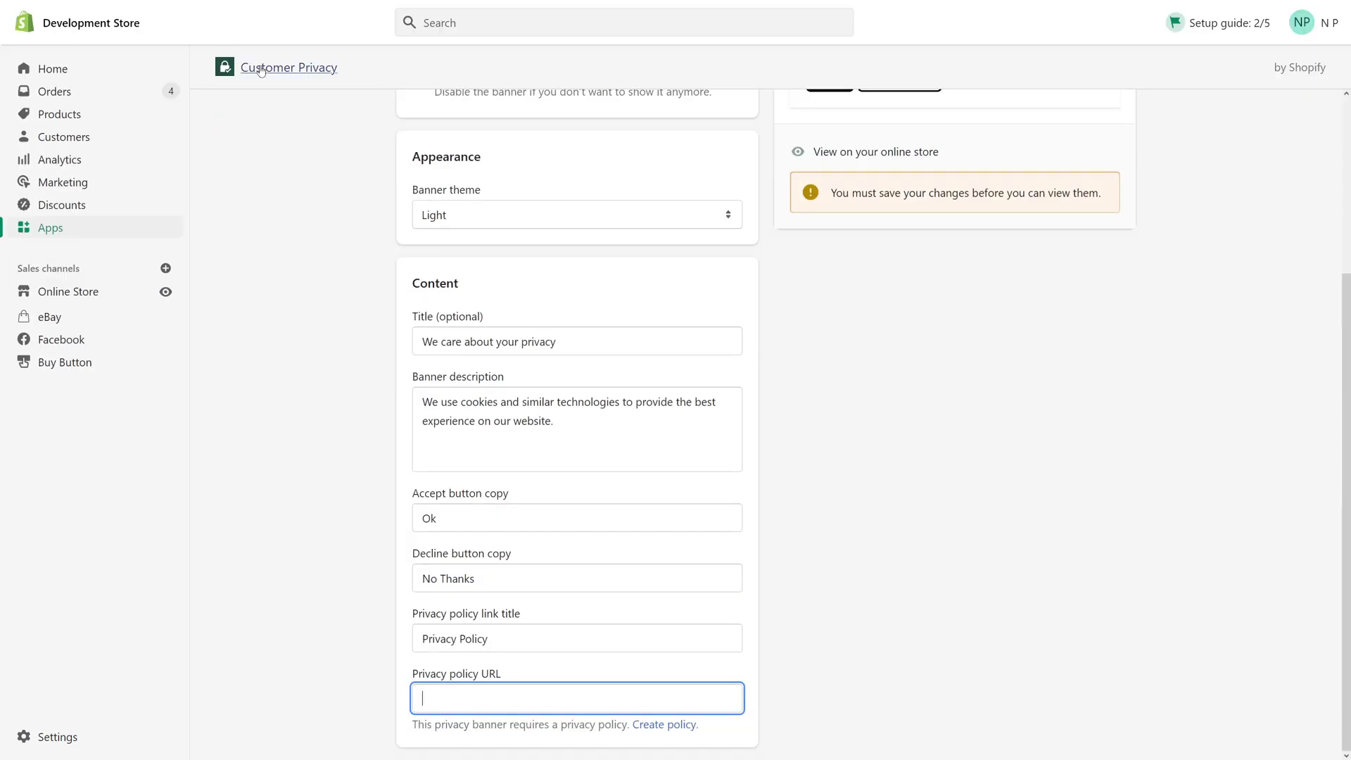
{"action": "left_click", "coordinate": [282, 33]}
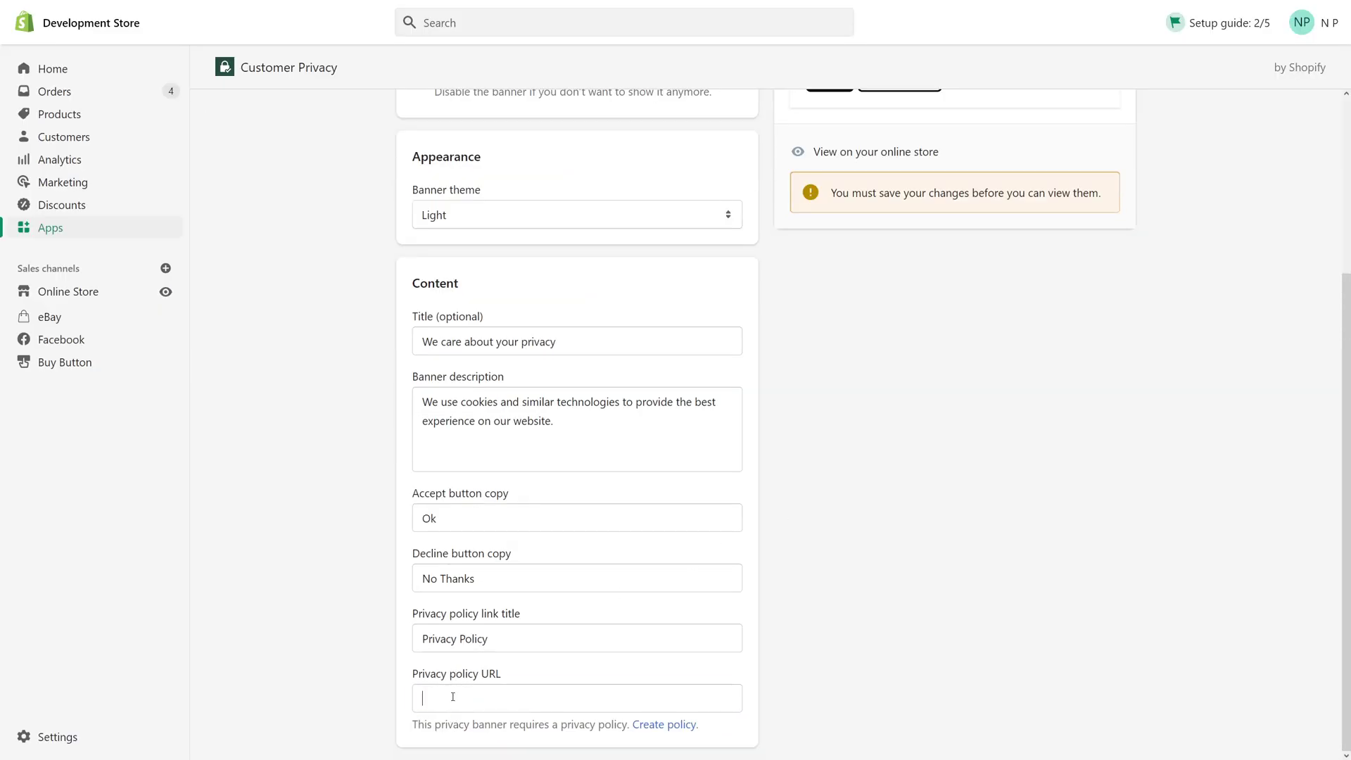
{"action": "left_click", "coordinate": [451, 699]}
{"action": "type", "text": "https://fortestonly1.myshopify.com"}
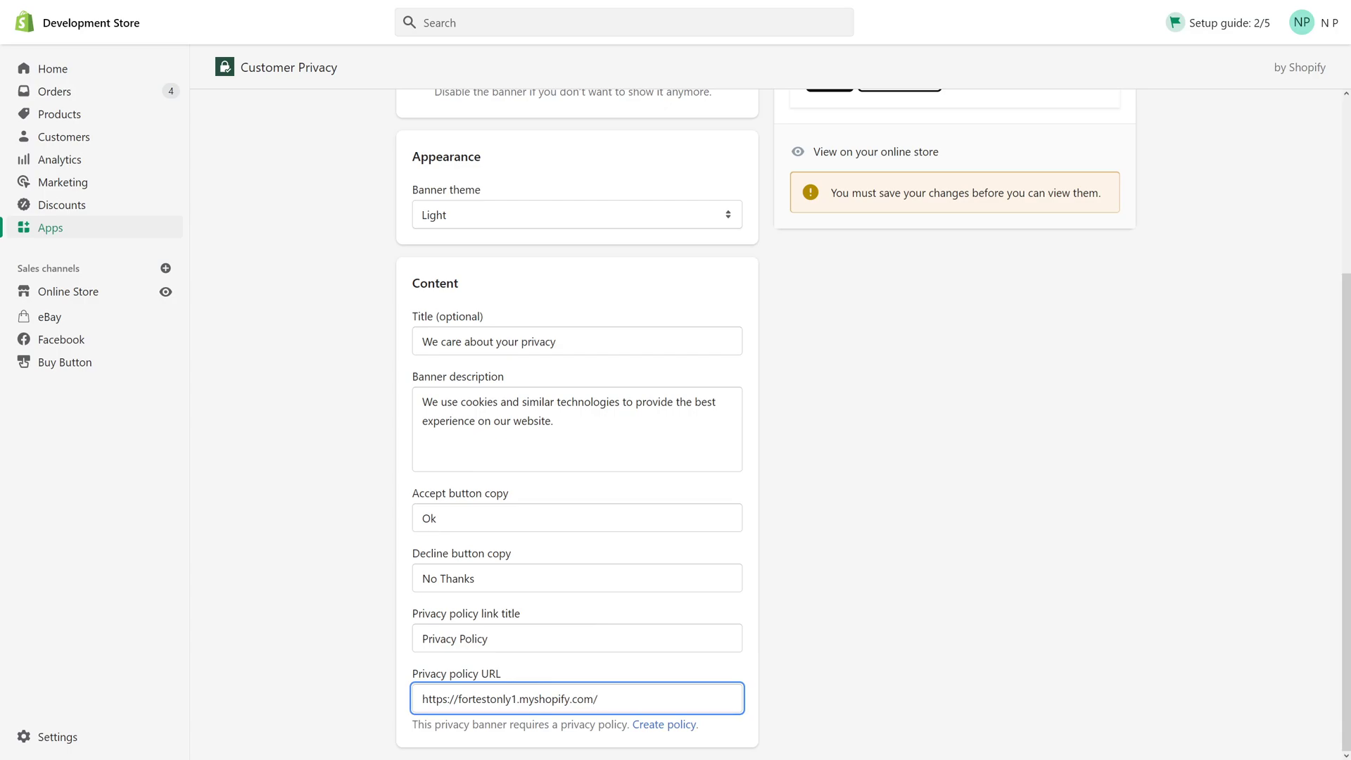
{"action": "type", "text": "olicies/"}
{"action": "type", "text": "privacy-"}
{"action": "type", "text": "policy"}
{"action": "left_click", "coordinate": [934, 633]}
{"action": "scroll", "coordinate": [863, 584], "scroll_direction": "up", "scroll_amount": 5}
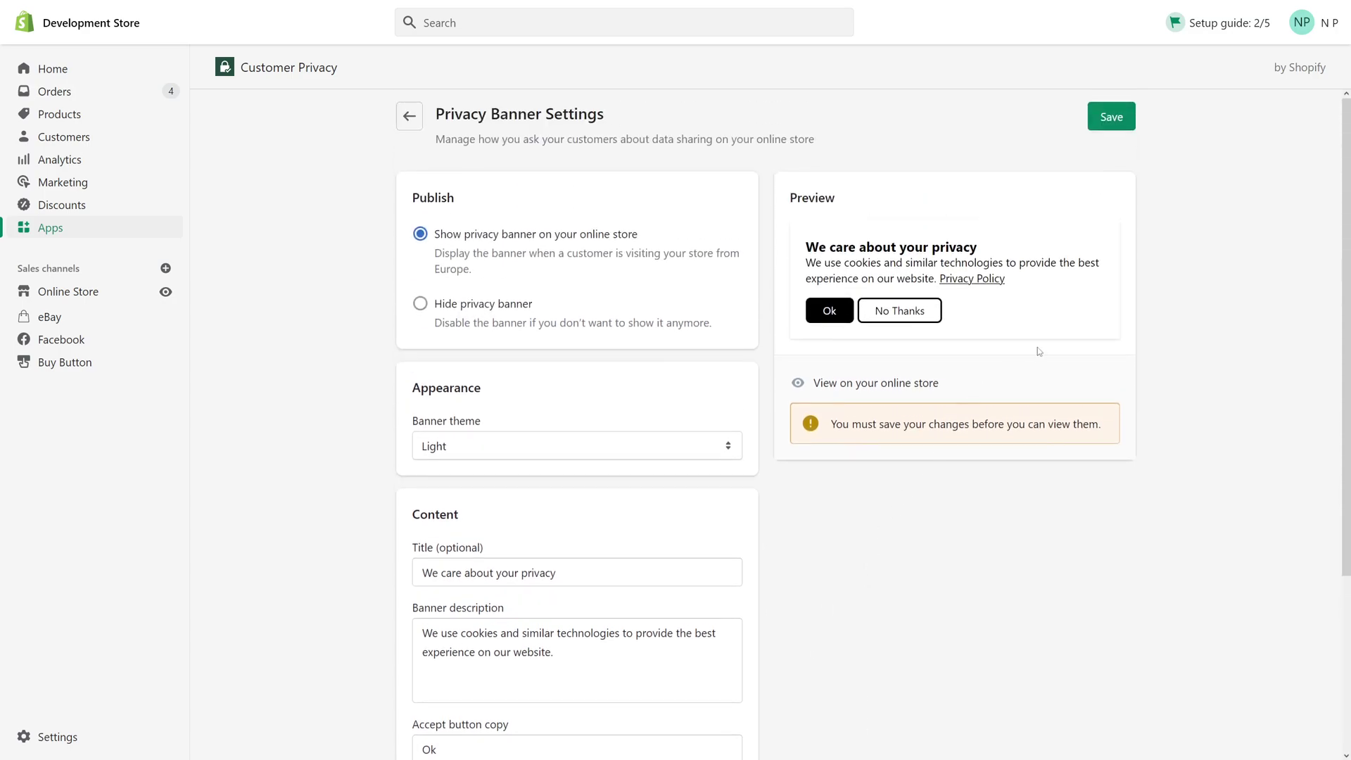
Save the privacy banner settings, then copy the store domain from the address bar
{"action": "left_click", "coordinate": [1111, 116]}
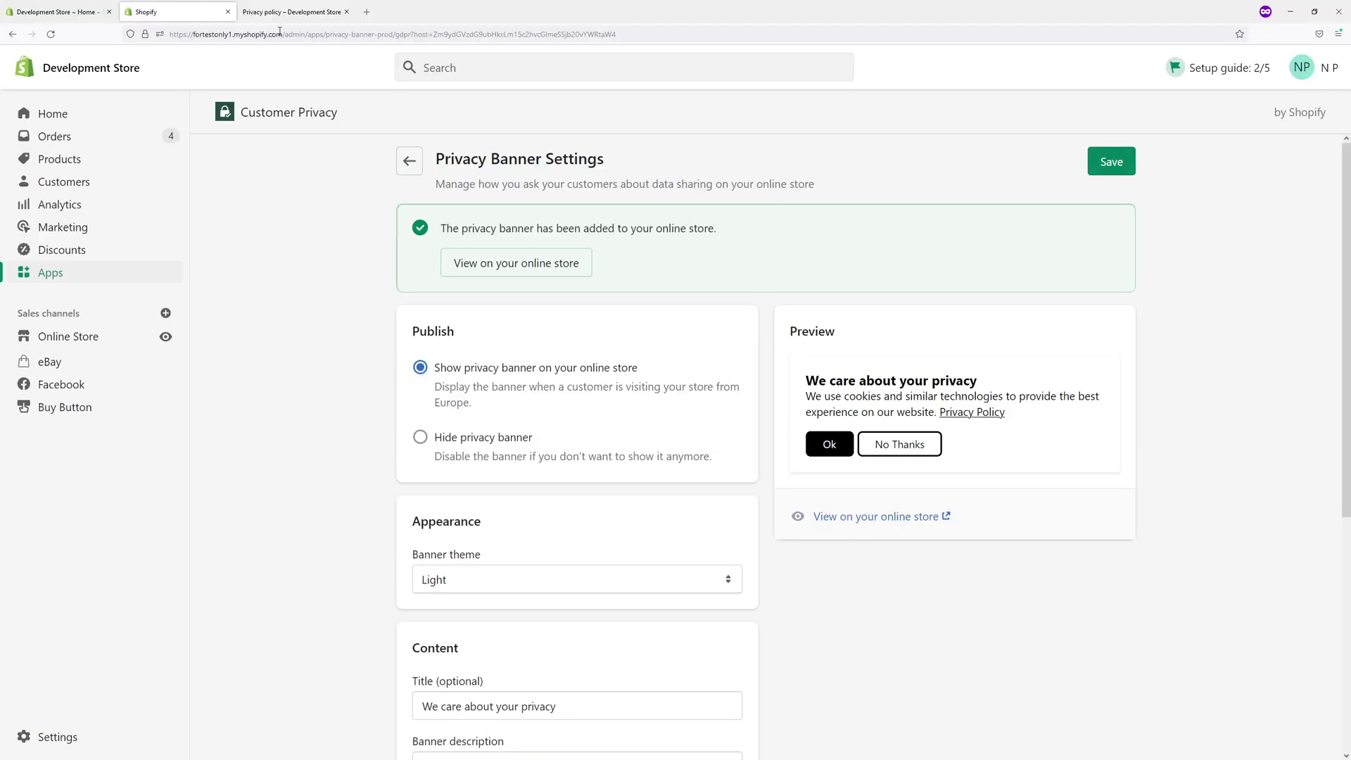
{"action": "left_click_drag", "start_coordinate": [285, 34], "coordinate": [166, 34]}
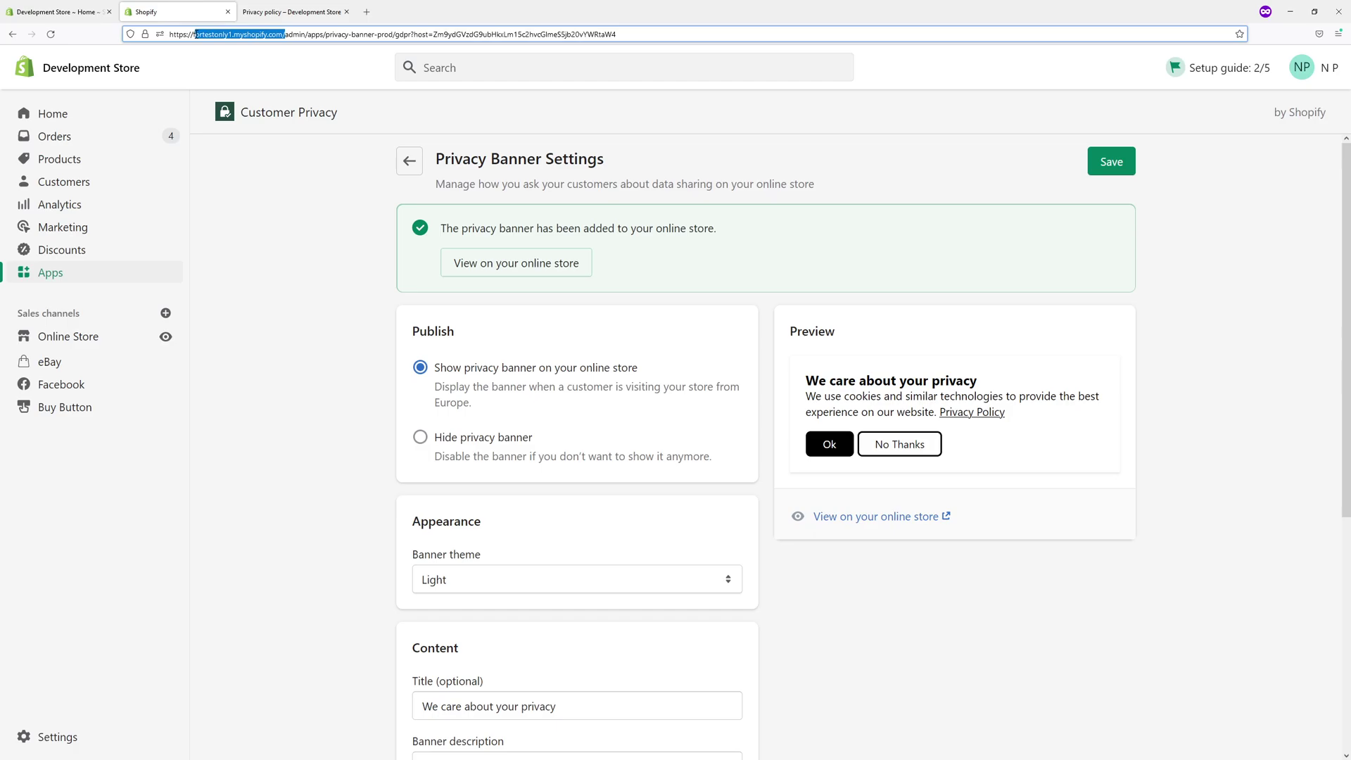
{"action": "key", "text": "ctrl+c"}
Load the live storefront in a private tab, full screen, with the preview bar hidden
{"action": "left_click", "coordinate": [366, 12]}
{"action": "key", "text": "ctrl+v"}
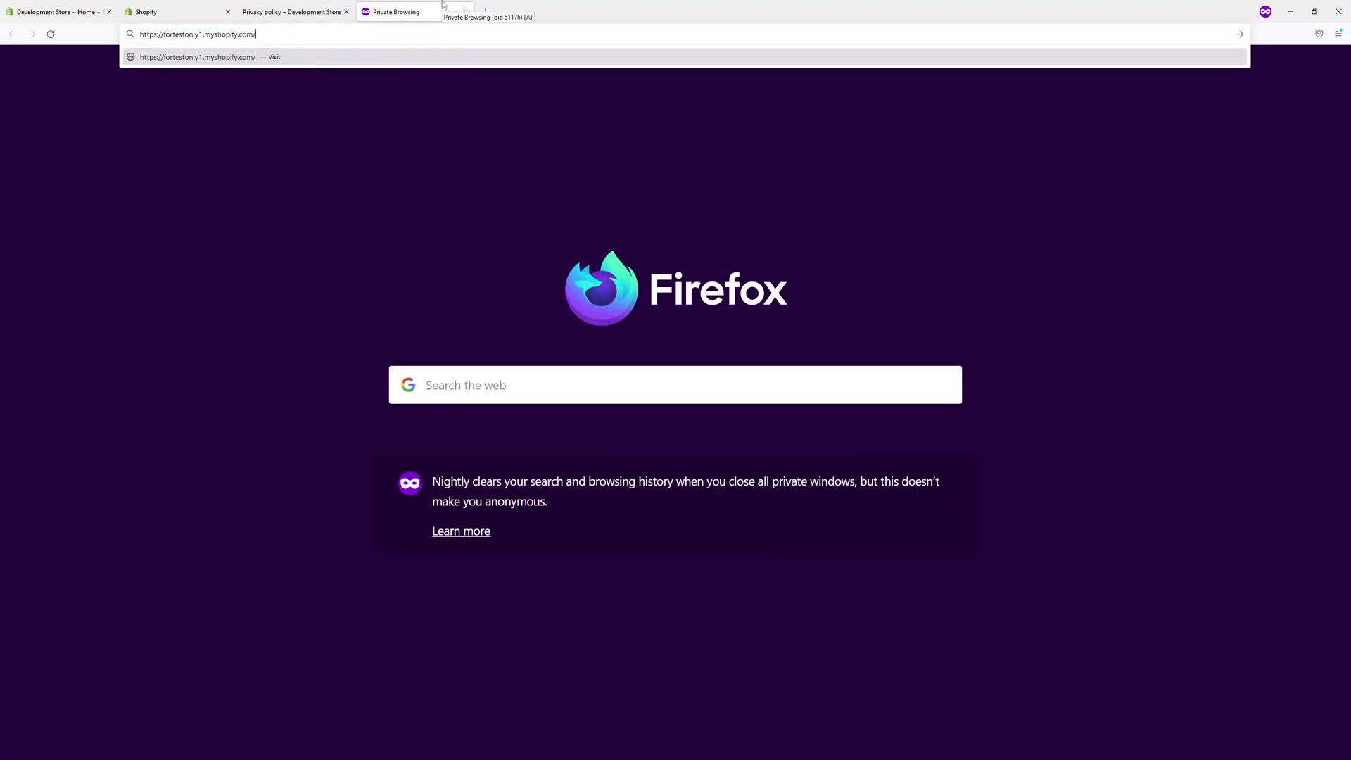
{"action": "key", "text": "Return"}
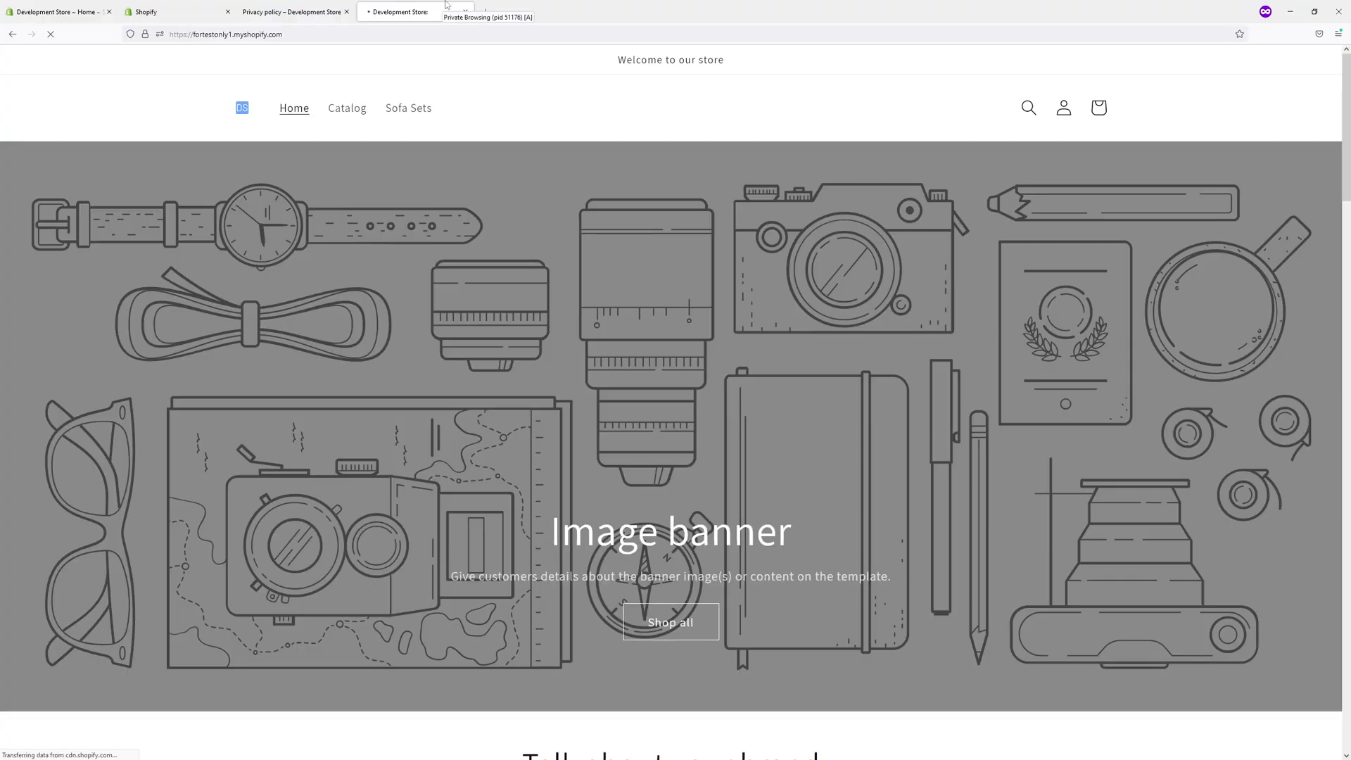
{"action": "key", "text": "F11"}
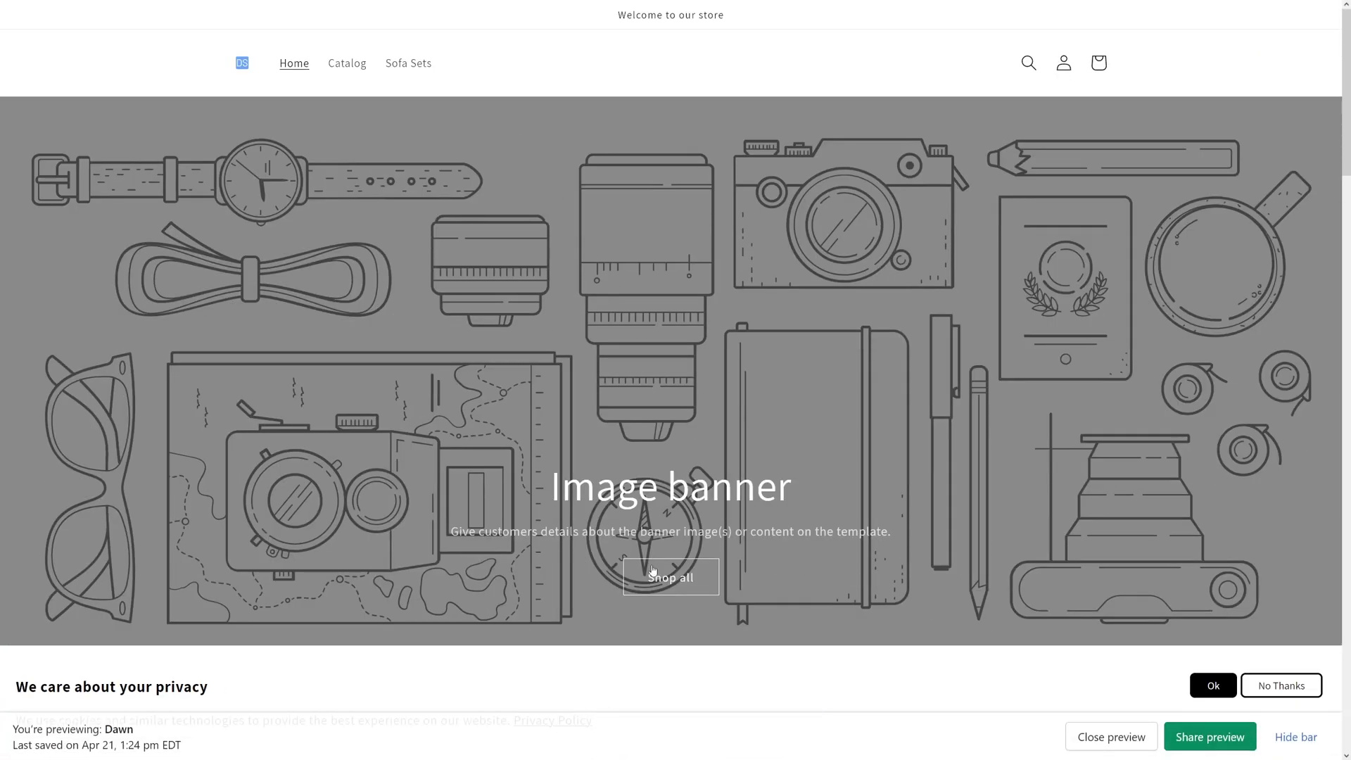
{"action": "left_click", "coordinate": [1296, 737]}
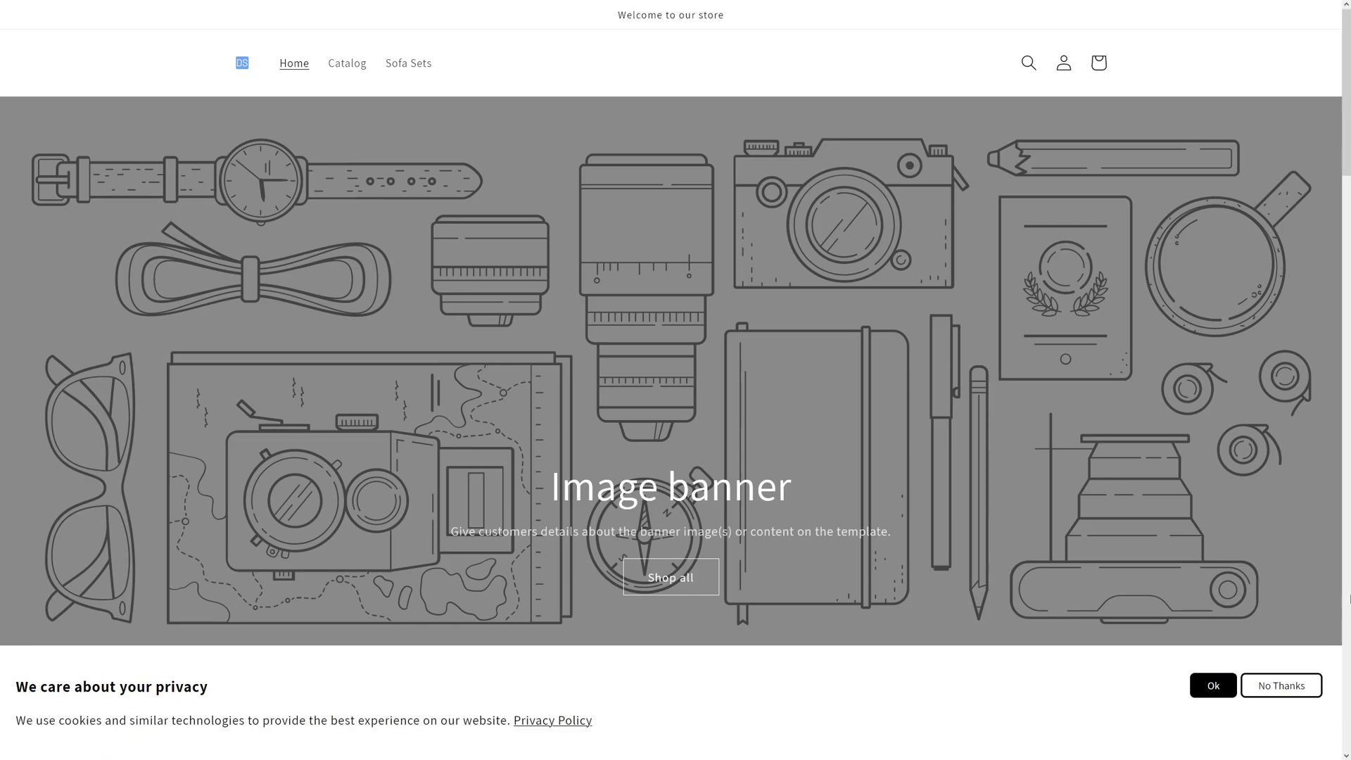